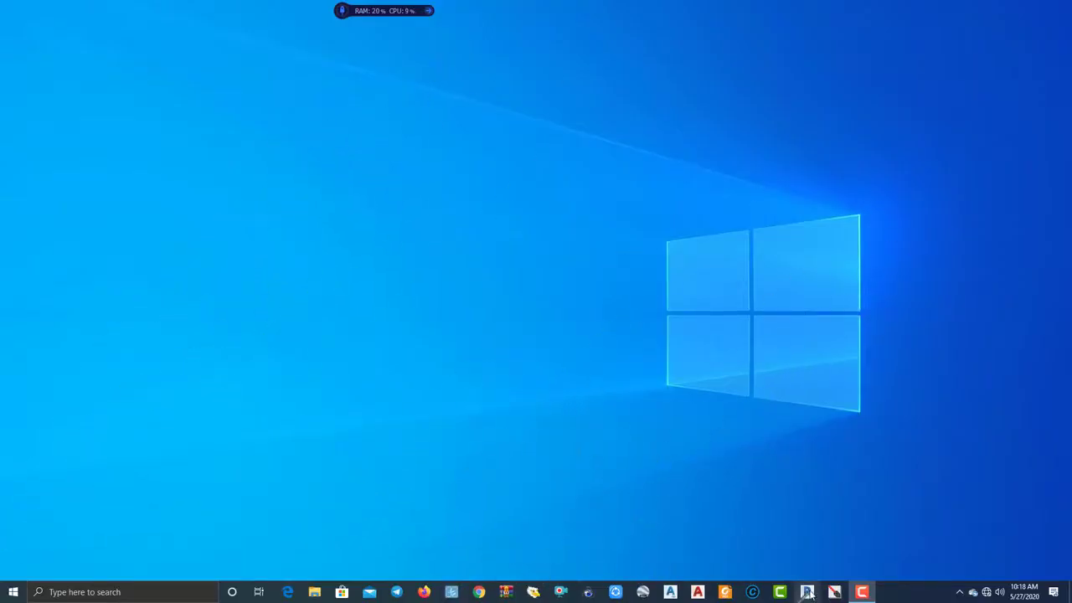
Step: Open the Windows Start menu and scroll through the installed apps list
{"action": "left_click", "coordinate": [14, 588]}
{"action": "scroll", "coordinate": [91, 339], "scroll_direction": "down", "scroll_amount": 1}
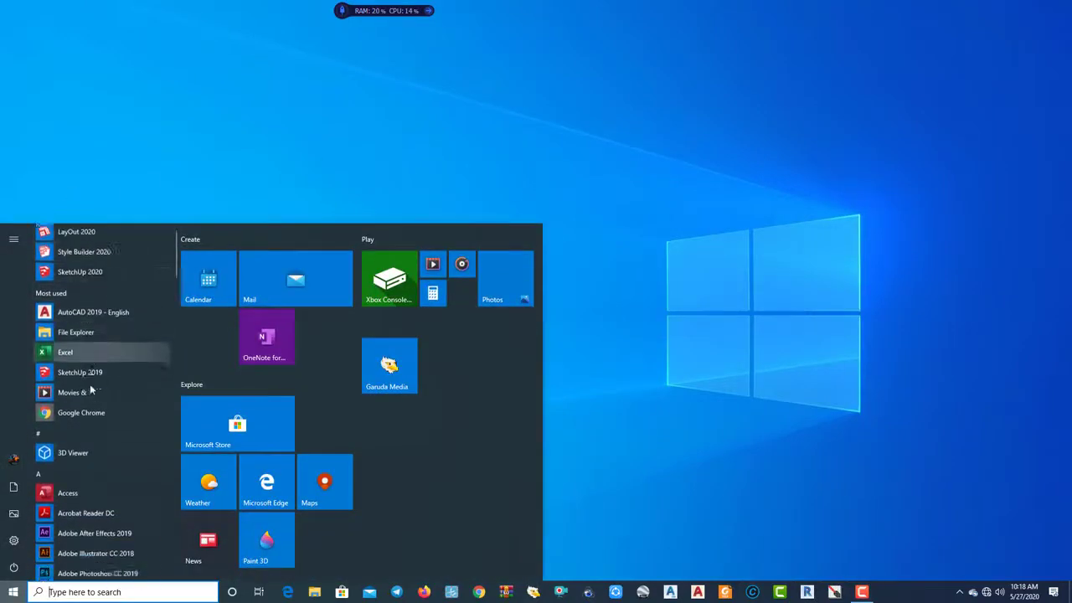
{"action": "scroll", "coordinate": [90, 360], "scroll_direction": "down", "scroll_amount": 1}
{"action": "scroll", "coordinate": [89, 388], "scroll_direction": "down", "scroll_amount": 2}
{"action": "scroll", "coordinate": [125, 344], "scroll_direction": "down", "scroll_amount": 2}
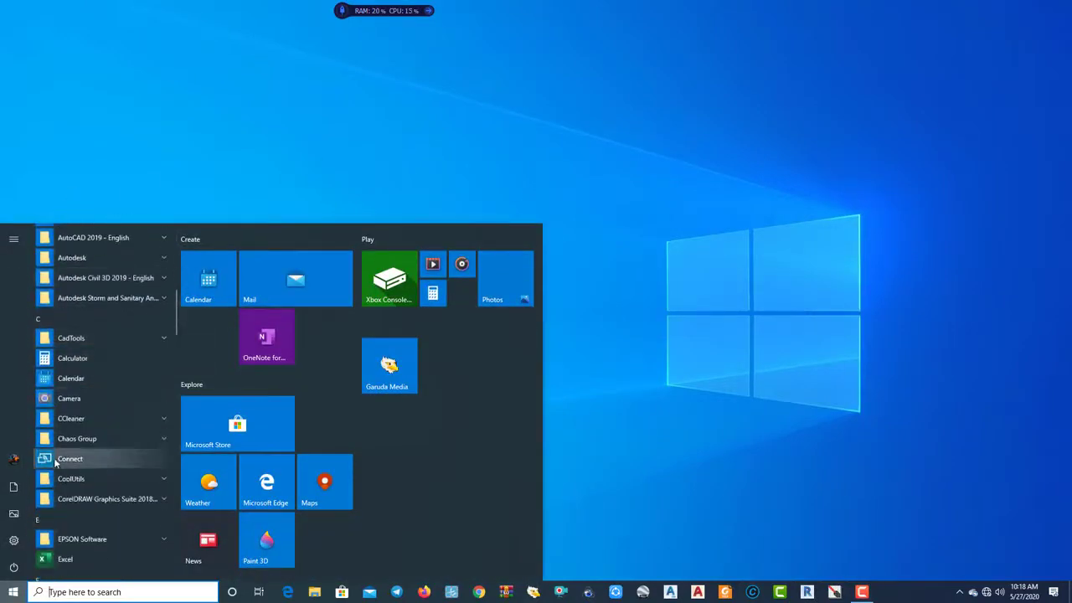
{"action": "scroll", "coordinate": [56, 463], "scroll_direction": "down", "scroll_amount": 1}
{"action": "scroll", "coordinate": [84, 448], "scroll_direction": "down", "scroll_amount": 2}
{"action": "scroll", "coordinate": [106, 437], "scroll_direction": "down", "scroll_amount": 1}
{"action": "scroll", "coordinate": [107, 437], "scroll_direction": "down", "scroll_amount": 1}
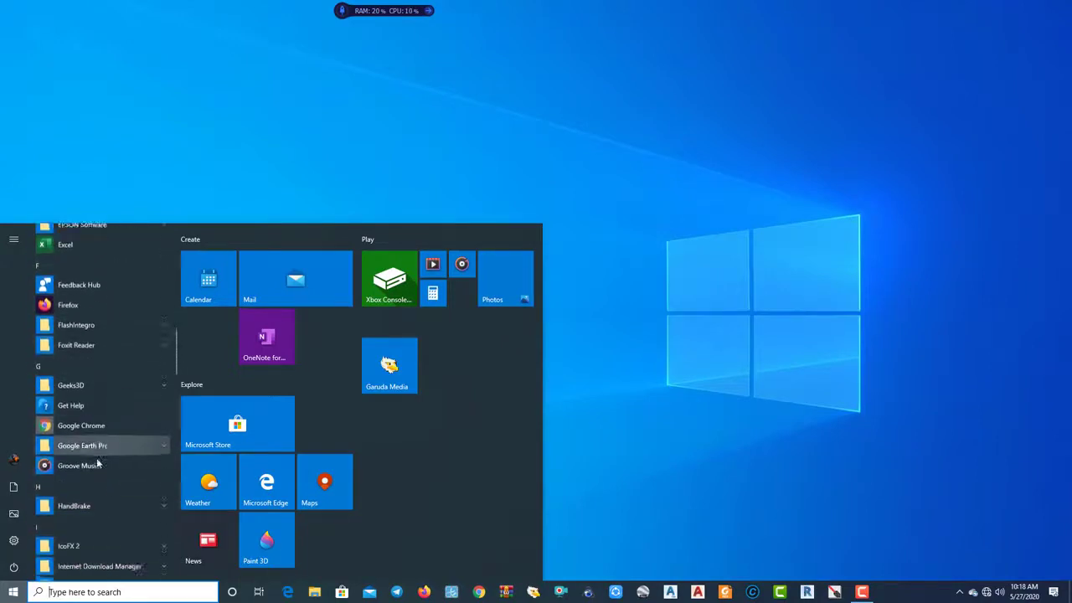
{"action": "scroll", "coordinate": [97, 460], "scroll_direction": "down", "scroll_amount": 1}
{"action": "scroll", "coordinate": [96, 460], "scroll_direction": "down", "scroll_amount": 1}
{"action": "scroll", "coordinate": [101, 464], "scroll_direction": "down", "scroll_amount": 2}
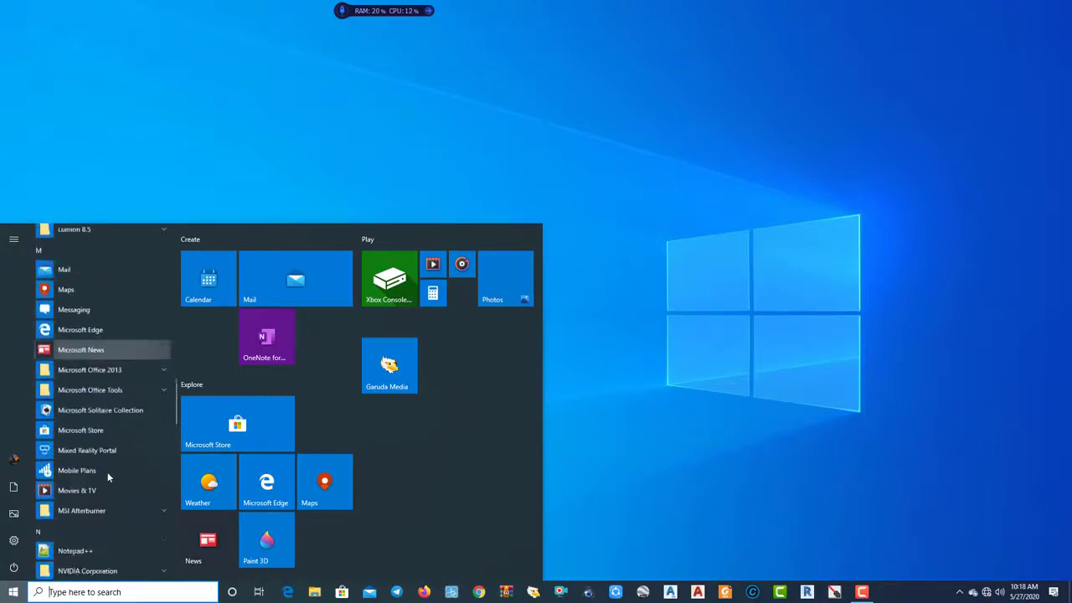
{"action": "scroll", "coordinate": [107, 472], "scroll_direction": "down", "scroll_amount": 2}
{"action": "scroll", "coordinate": [107, 472], "scroll_direction": "down", "scroll_amount": 1}
{"action": "scroll", "coordinate": [110, 465], "scroll_direction": "up", "scroll_amount": 3}
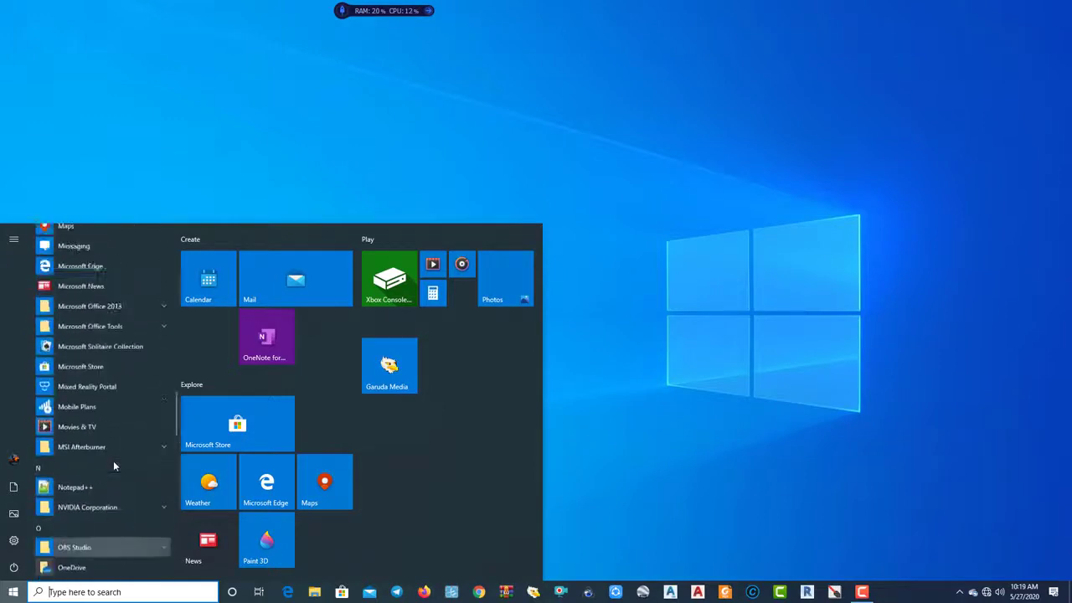
{"action": "scroll", "coordinate": [114, 466], "scroll_direction": "up", "scroll_amount": 3}
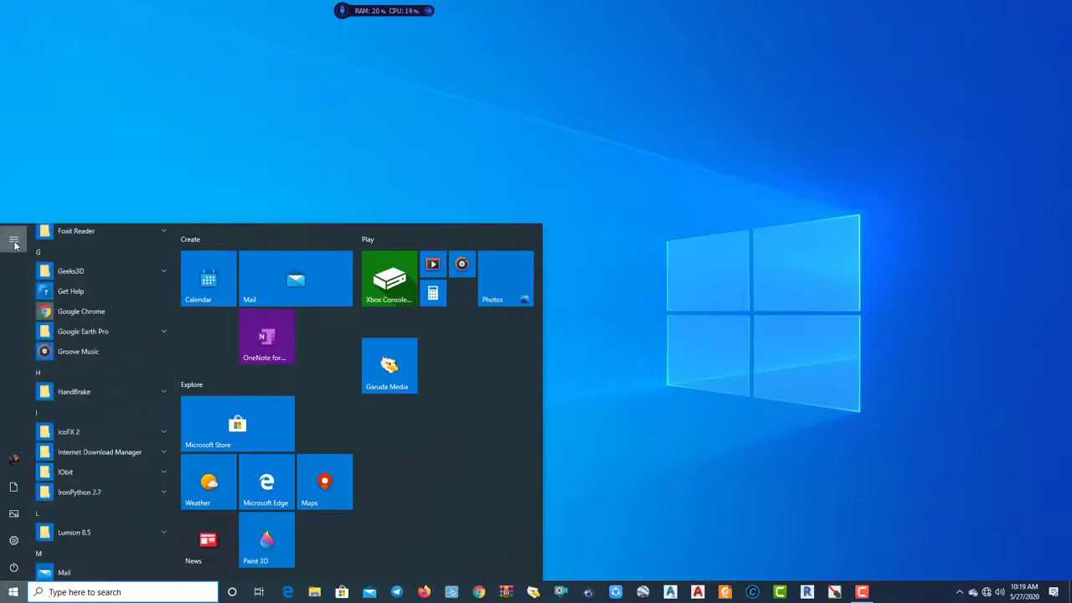
Step: Expand the app list labels, then expand and collapse the Autodesk folder
{"action": "left_click", "coordinate": [14, 241]}
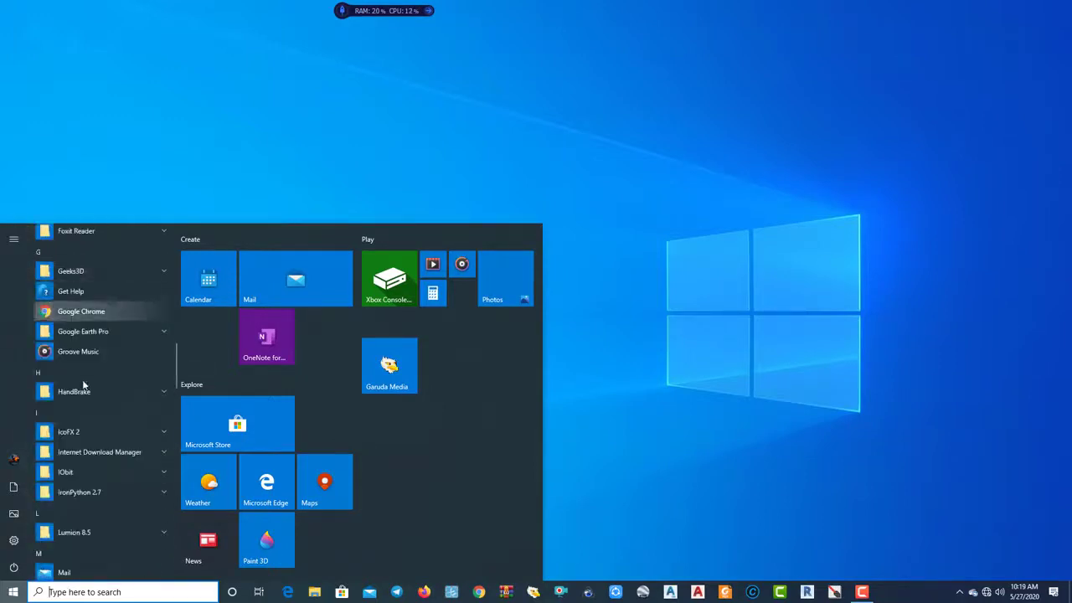
{"action": "scroll", "coordinate": [85, 378], "scroll_direction": "up", "scroll_amount": 3}
{"action": "scroll", "coordinate": [85, 378], "scroll_direction": "up", "scroll_amount": 2}
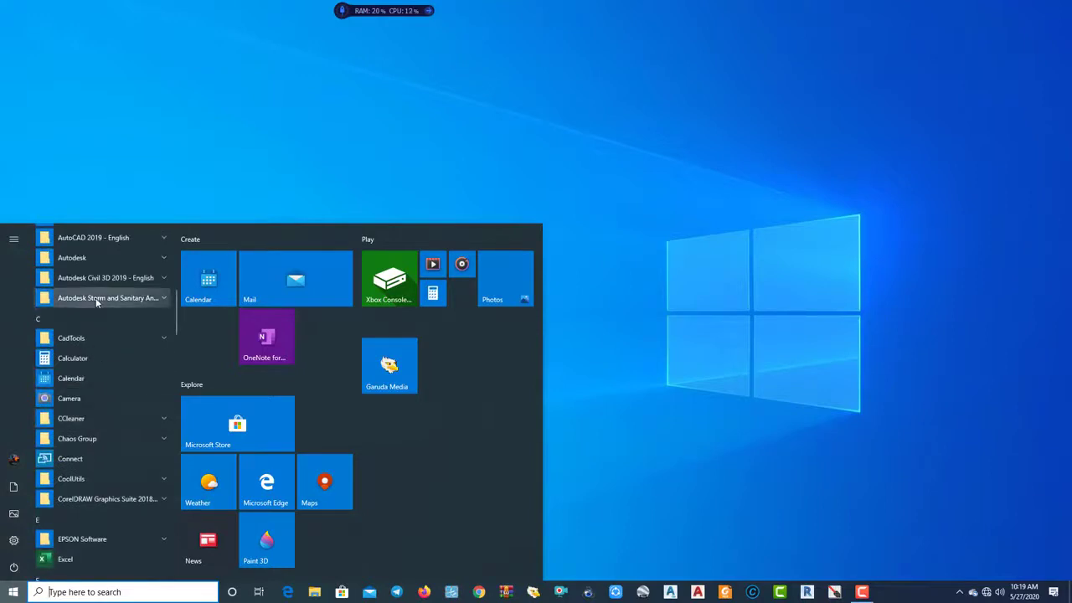
{"action": "scroll", "coordinate": [96, 298], "scroll_direction": "up", "scroll_amount": 3}
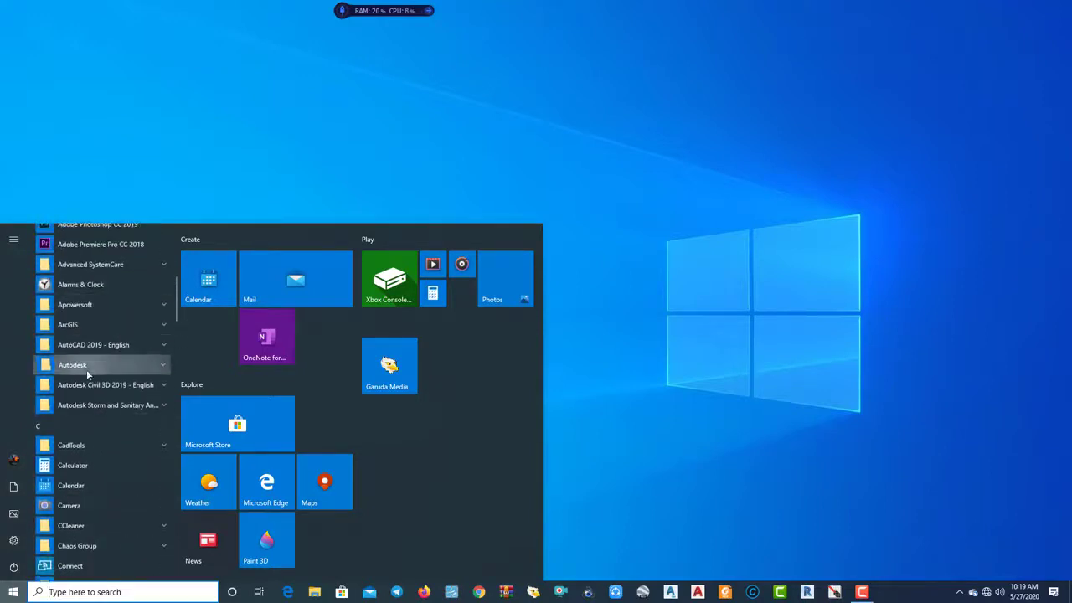
{"action": "left_click", "coordinate": [86, 367]}
{"action": "left_click", "coordinate": [86, 366]}
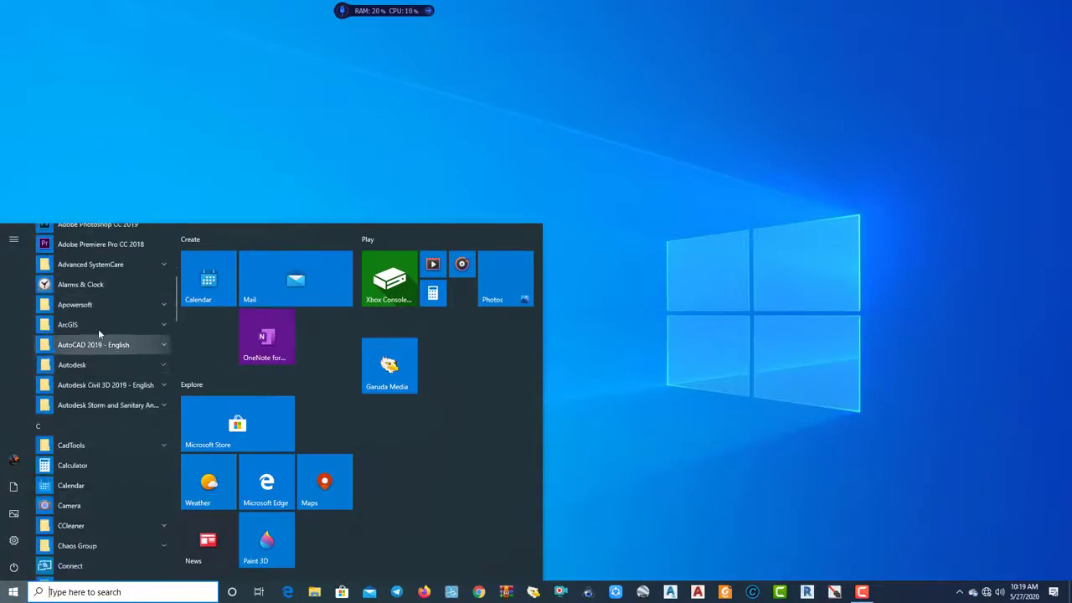
{"action": "scroll", "coordinate": [97, 329], "scroll_direction": "up", "scroll_amount": 3}
{"action": "scroll", "coordinate": [99, 326], "scroll_direction": "up", "scroll_amount": 3}
{"action": "scroll", "coordinate": [99, 325], "scroll_direction": "up", "scroll_amount": 2}
{"action": "scroll", "coordinate": [99, 331], "scroll_direction": "down", "scroll_amount": 3}
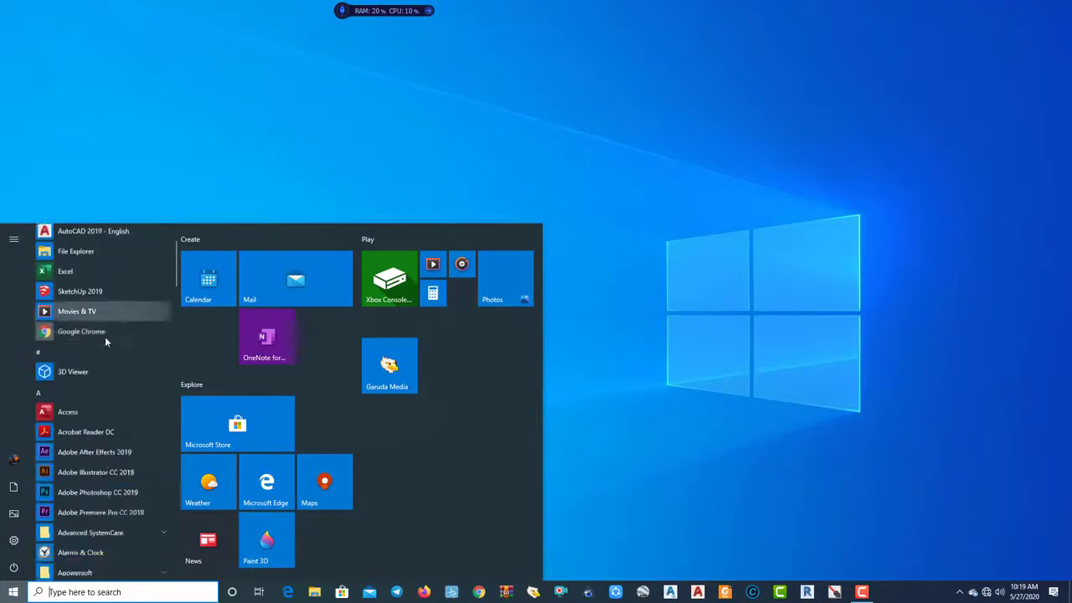
{"action": "scroll", "coordinate": [105, 339], "scroll_direction": "down", "scroll_amount": 8}
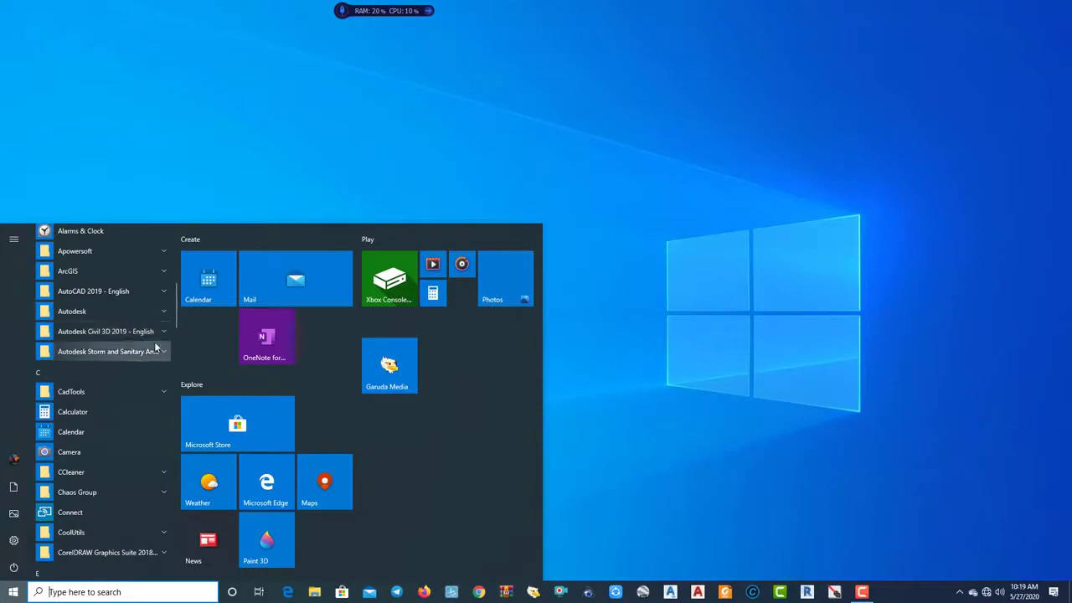
Step: Search the Start menu for 'revi' and launch Revit 2019
{"action": "left_click", "coordinate": [75, 594]}
{"action": "type", "text": "re"}
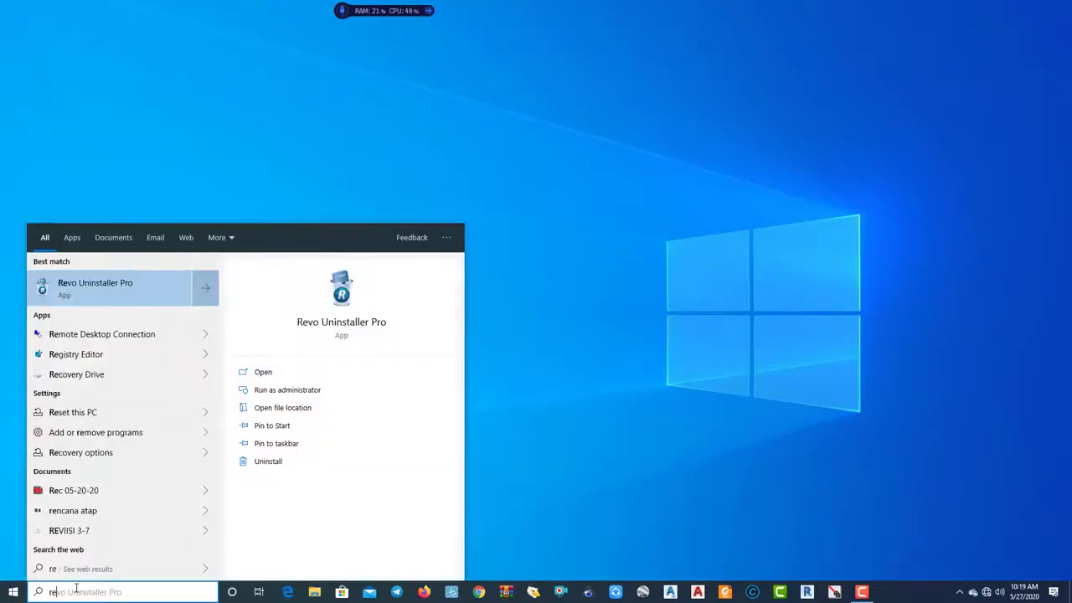
{"action": "type", "text": "vi"}
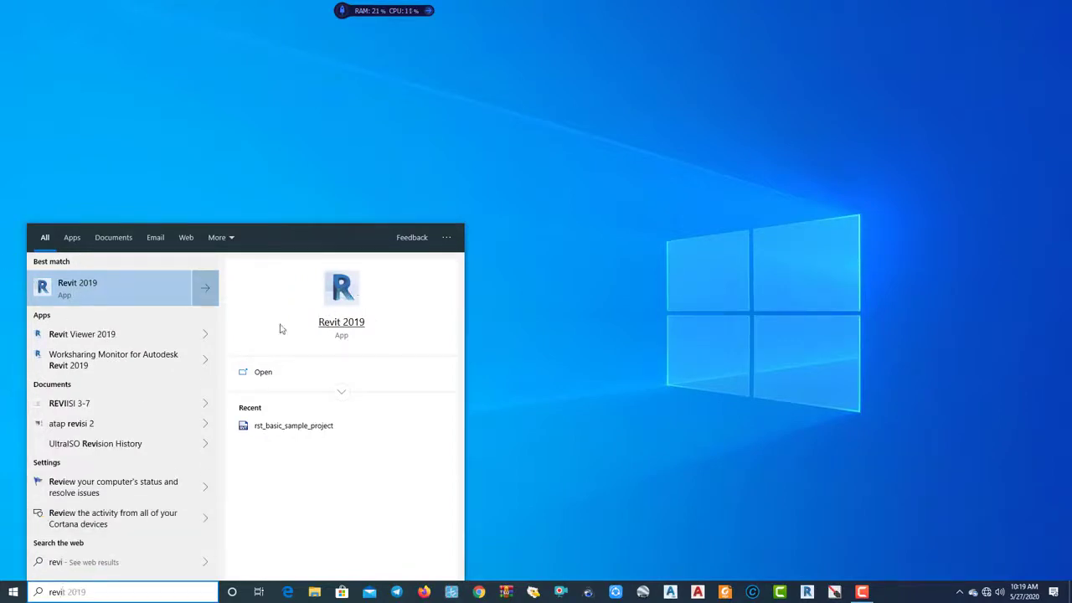
{"action": "left_click", "coordinate": [76, 289]}
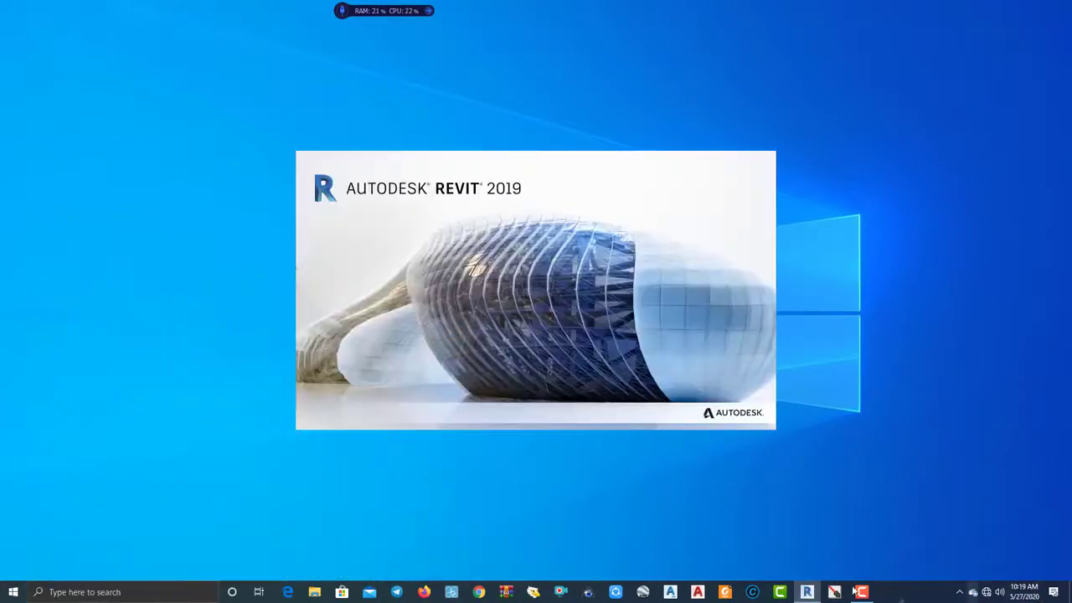
Step: Refresh the desktop three times while Revit loads
{"action": "right_click", "coordinate": [212, 77]}
{"action": "left_click", "coordinate": [235, 111]}
{"action": "right_click", "coordinate": [214, 90]}
{"action": "left_click", "coordinate": [232, 120]}
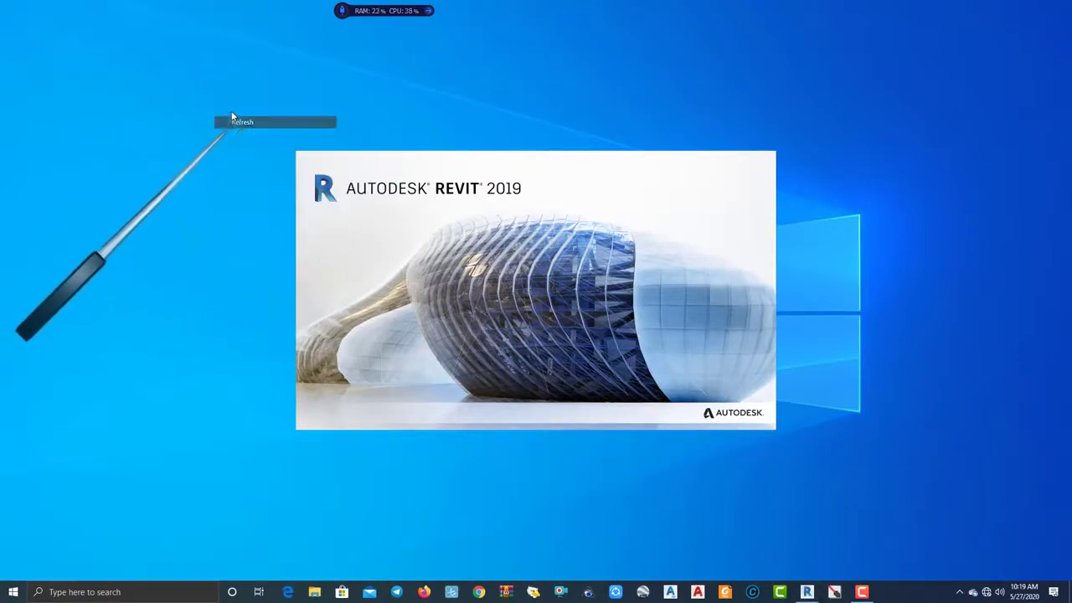
{"action": "right_click", "coordinate": [234, 112]}
{"action": "left_click", "coordinate": [263, 148]}
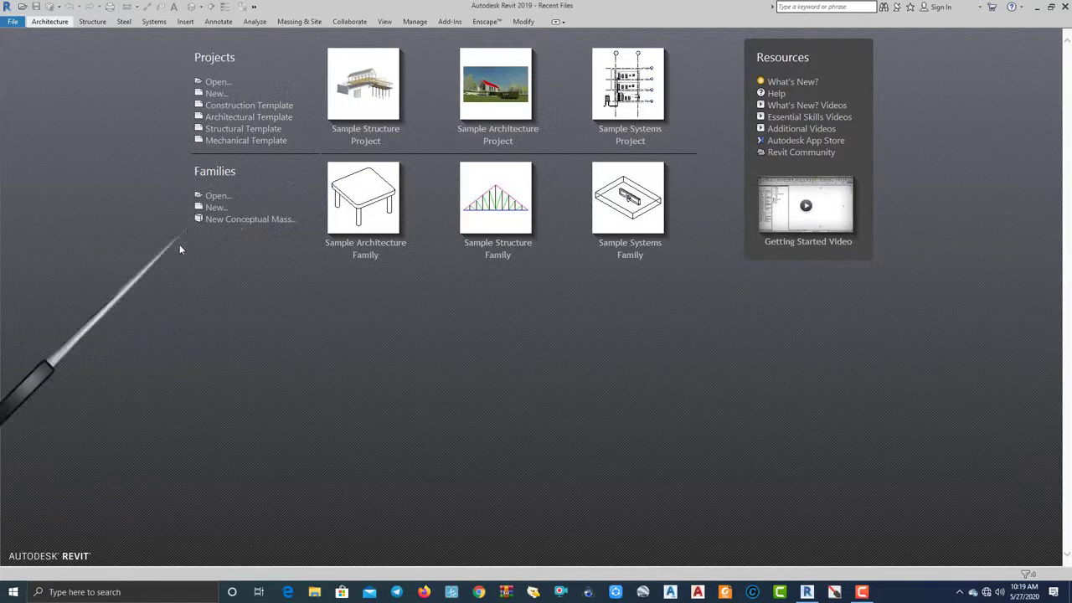
Step: Begin a new project template based on US Metric DefaultMetric.rte
{"action": "left_click", "coordinate": [209, 97]}
{"action": "mouse_move", "coordinate": [514, 221]}
{"action": "left_mouse_down"}
{"action": "mouse_move", "coordinate": [290, 195]}
{"action": "mouse_move", "coordinate": [353, 129]}
{"action": "left_mouse_up"}
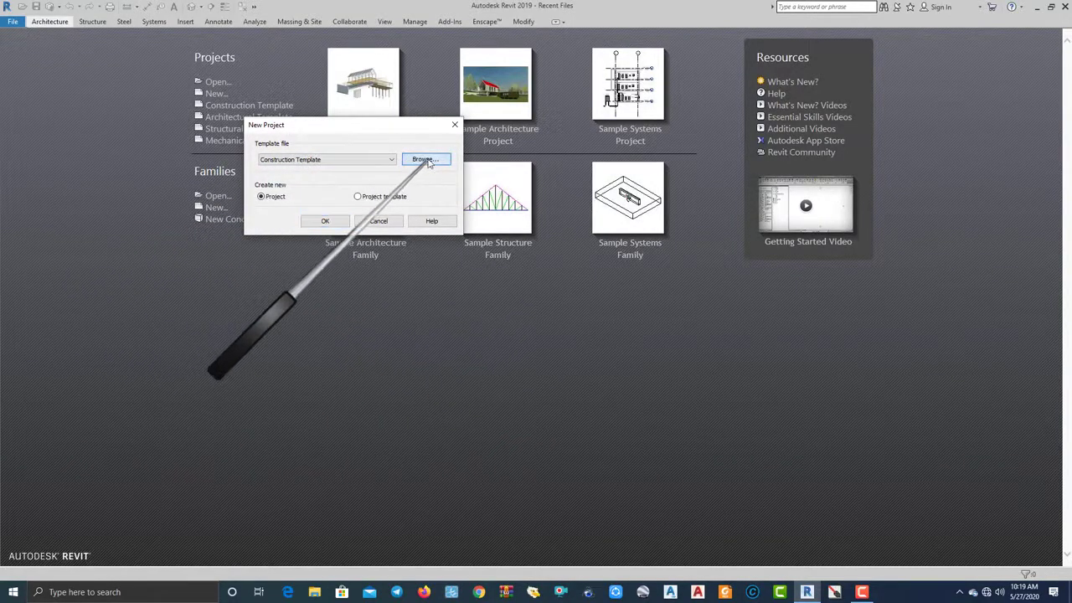
{"action": "left_click", "coordinate": [426, 161]}
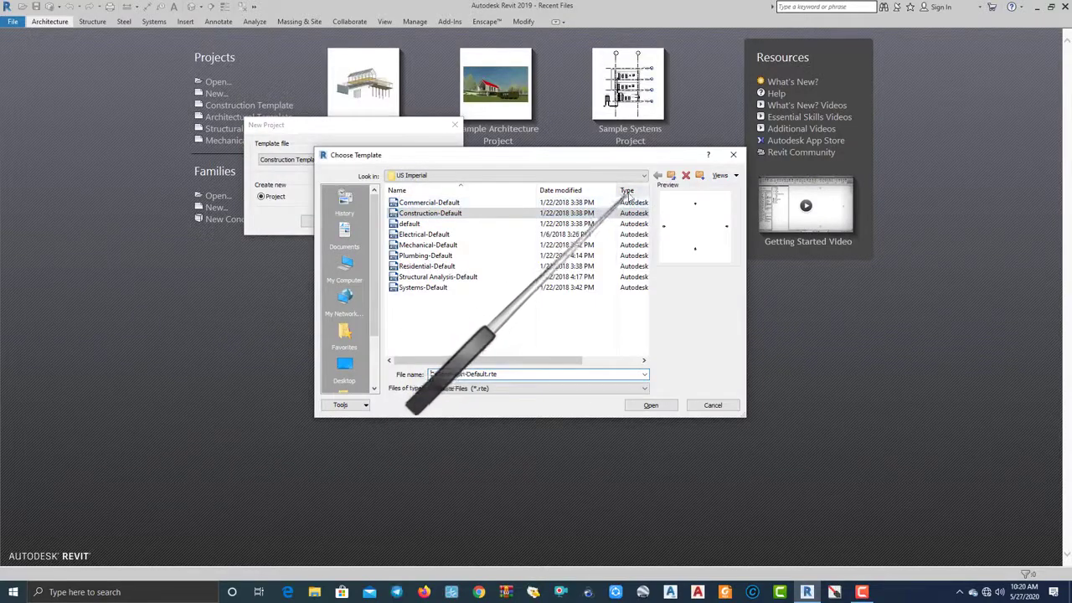
{"action": "left_click", "coordinate": [671, 175]}
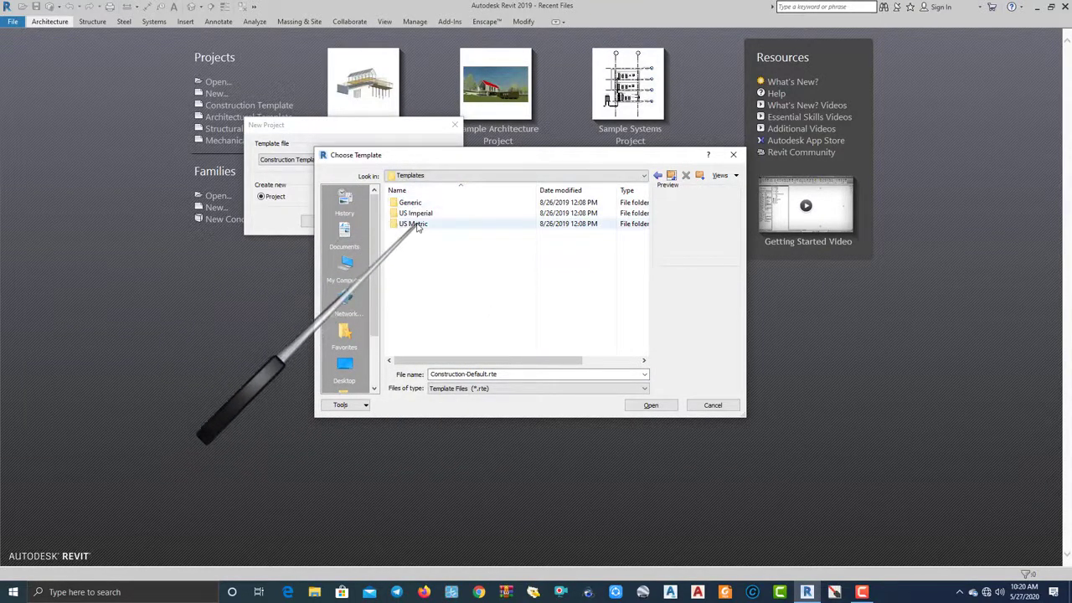
{"action": "double_click", "coordinate": [415, 224]}
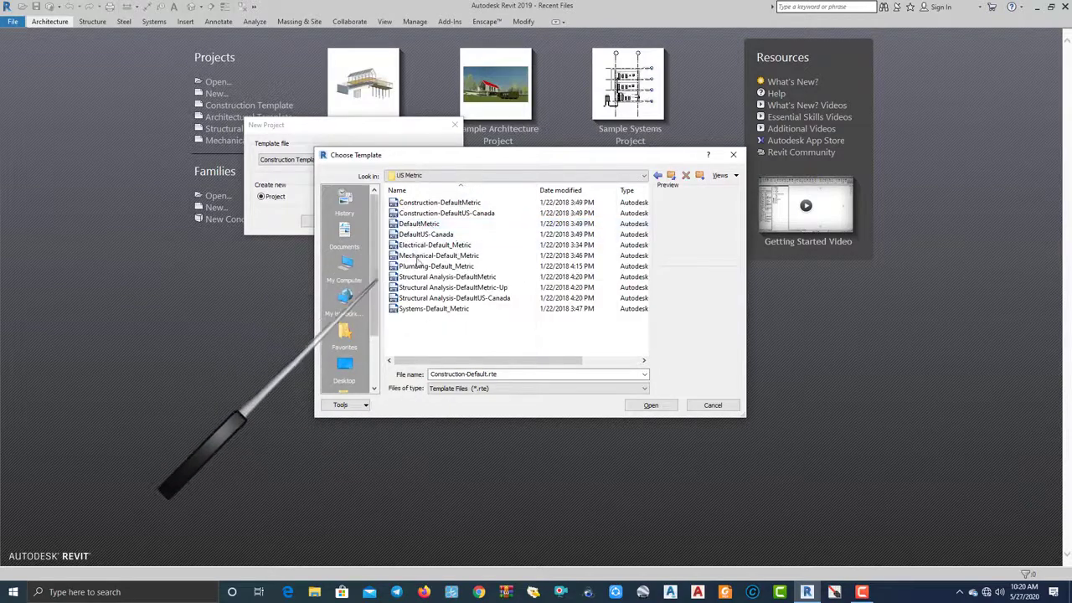
{"action": "left_click", "coordinate": [417, 224]}
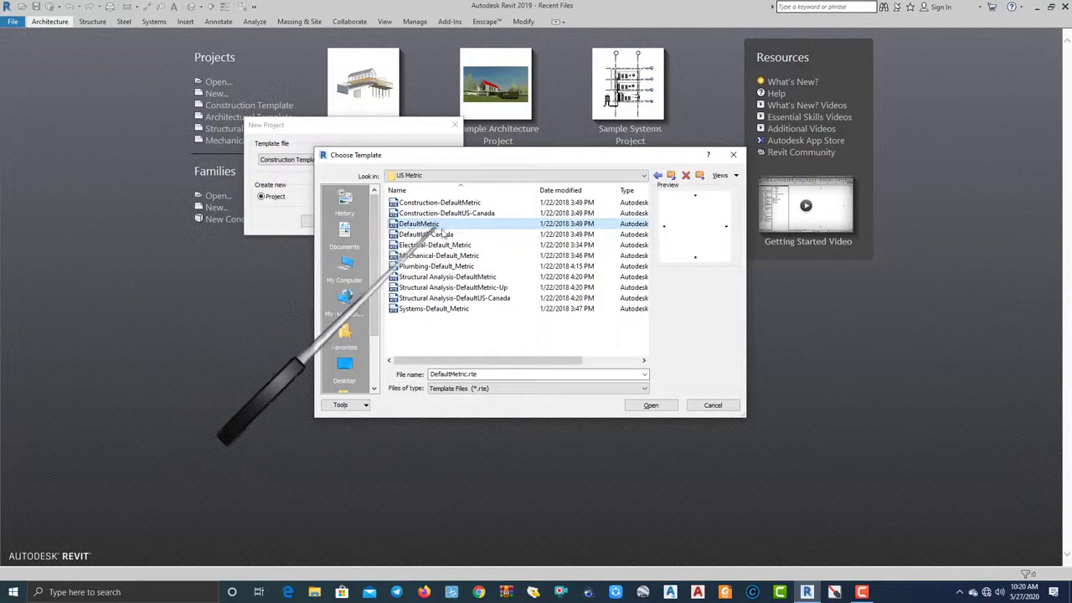
{"action": "left_click", "coordinate": [651, 406]}
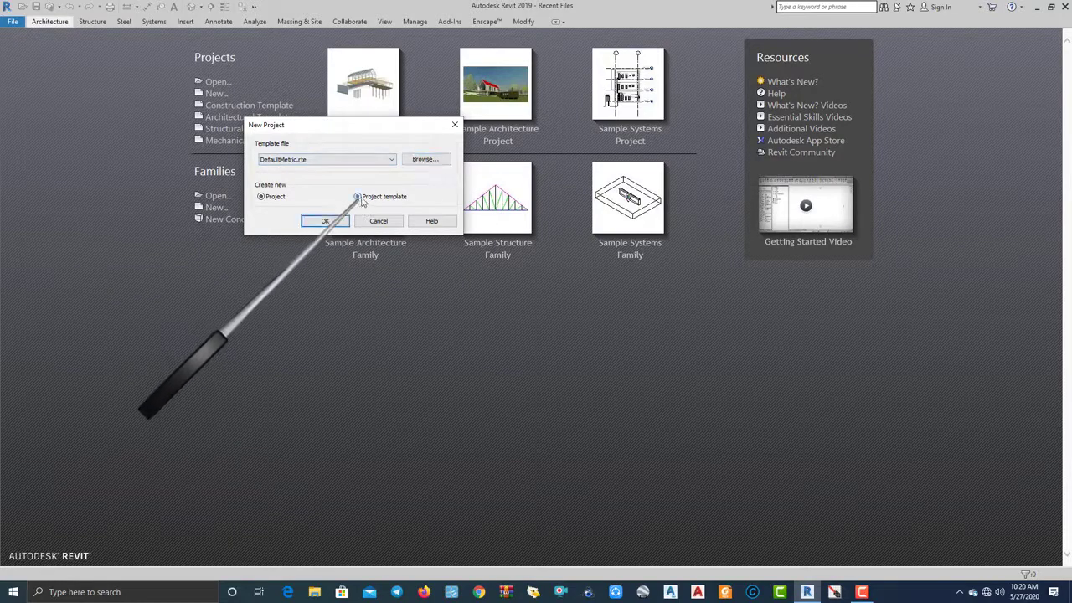
{"action": "left_click", "coordinate": [358, 197]}
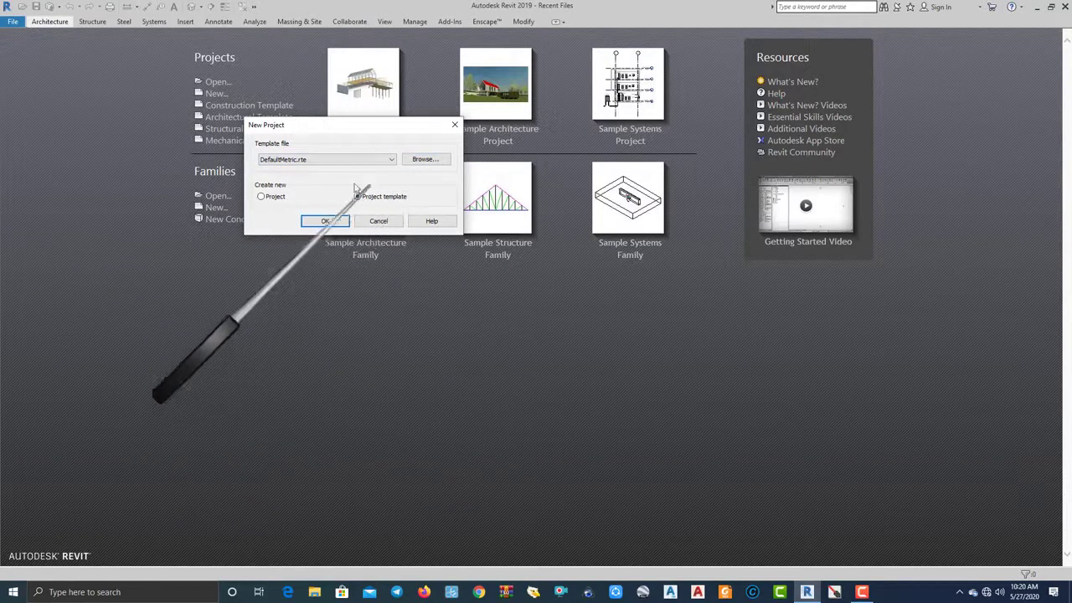
Step: Create Template1 from DefaultMetric.rte and bring up the Manage ribbon tab
{"action": "left_click", "coordinate": [324, 220]}
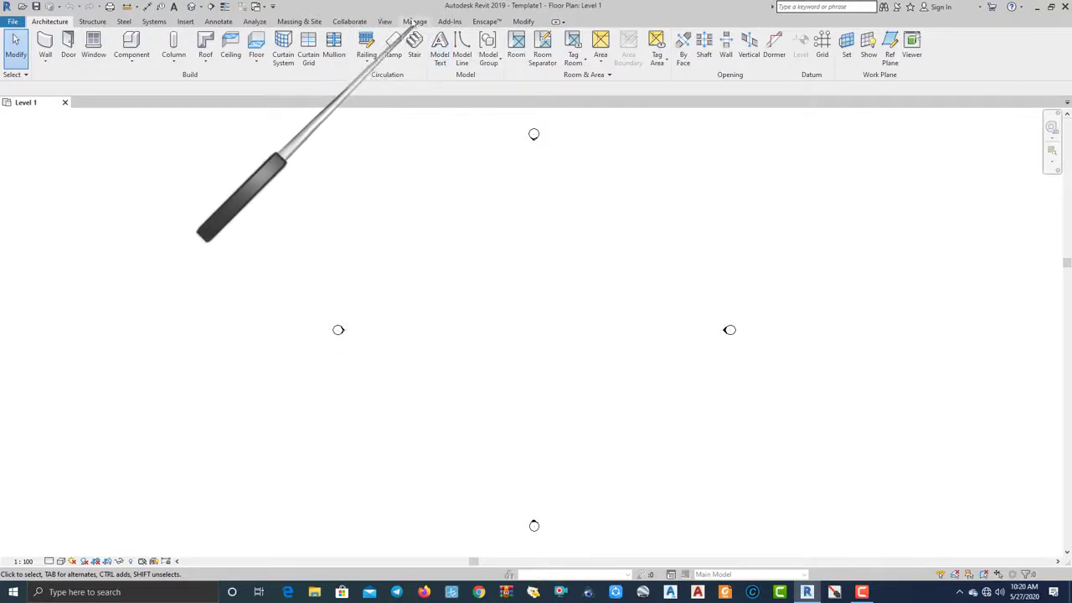
{"action": "left_click", "coordinate": [413, 22]}
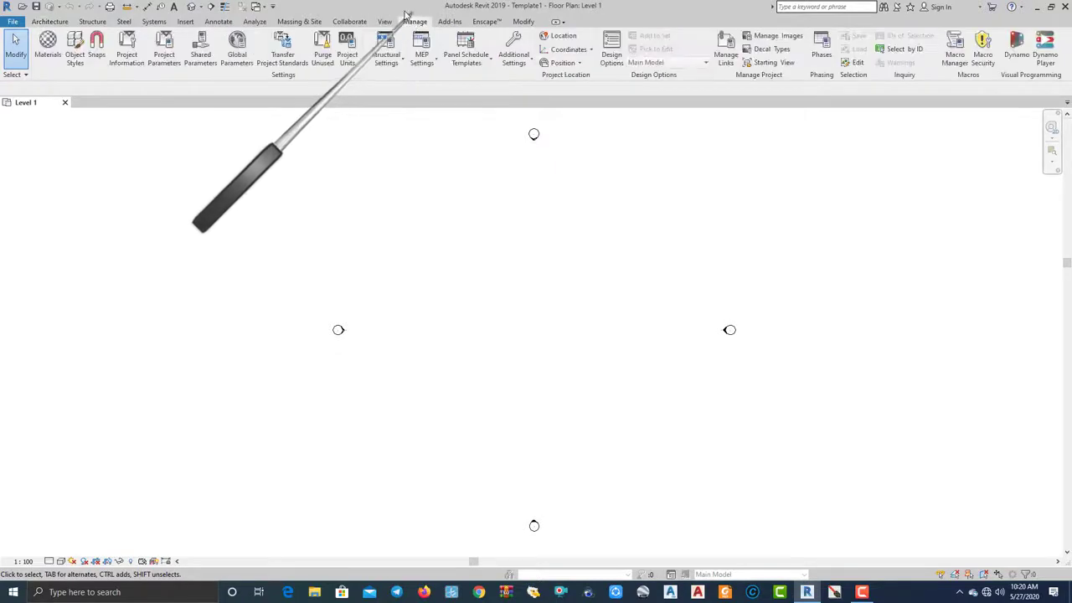
Step: Set Length units to Centimeters, rounded to 2 decimal places with the cm symbol
{"action": "left_click", "coordinate": [350, 55]}
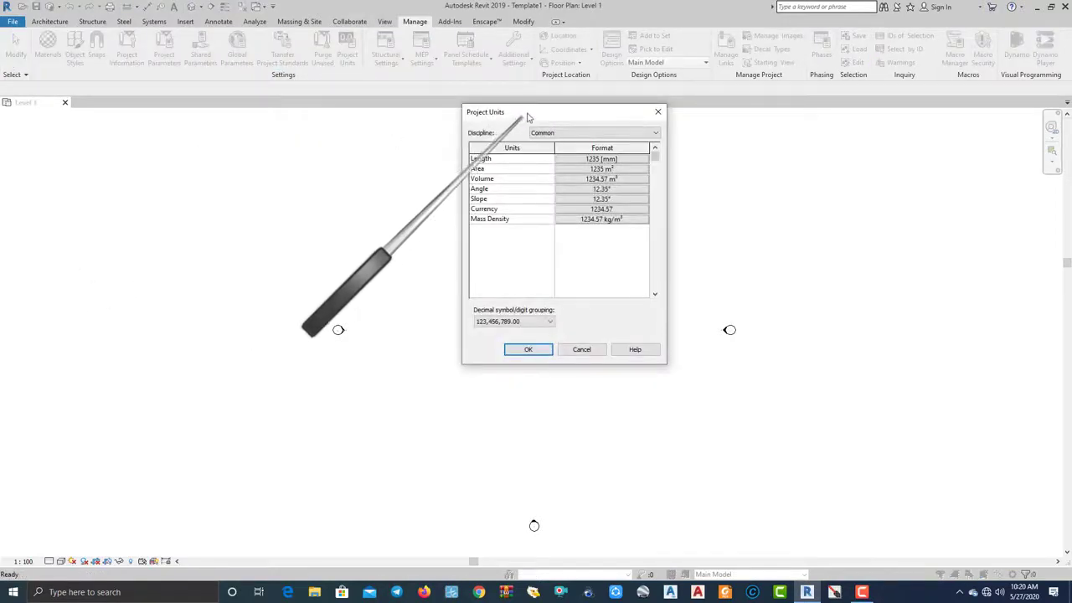
{"action": "left_click_drag", "start_coordinate": [540, 112], "coordinate": [705, 101]}
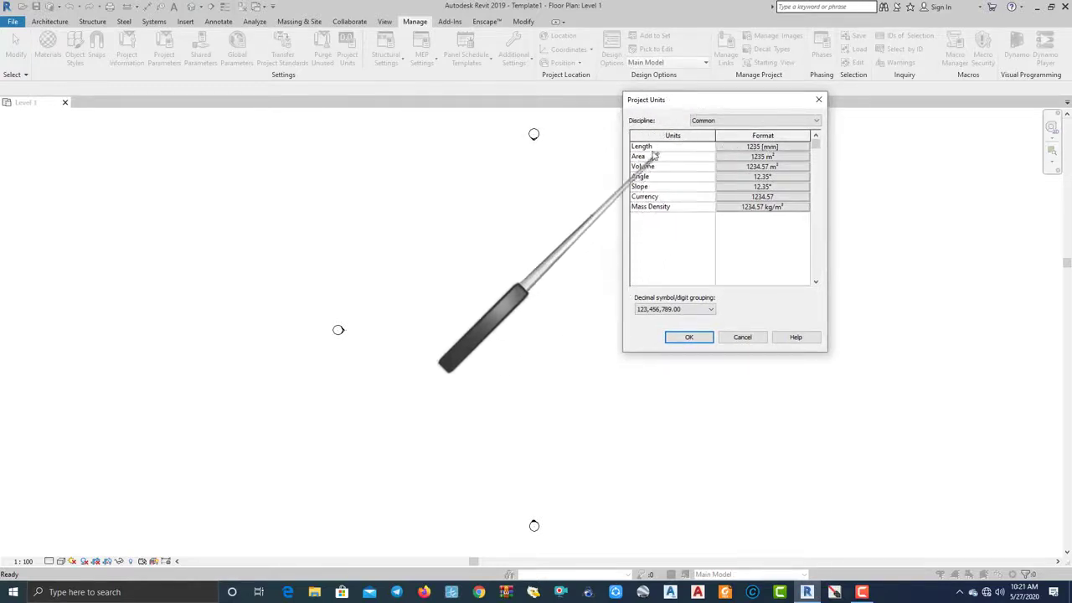
{"action": "left_click", "coordinate": [763, 148]}
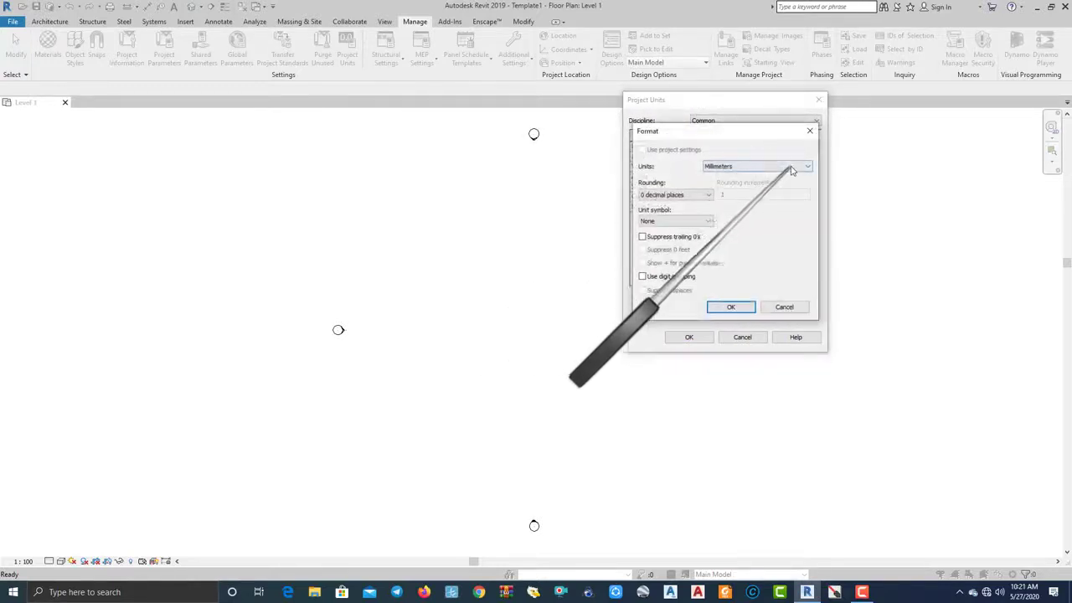
{"action": "left_click", "coordinate": [790, 166]}
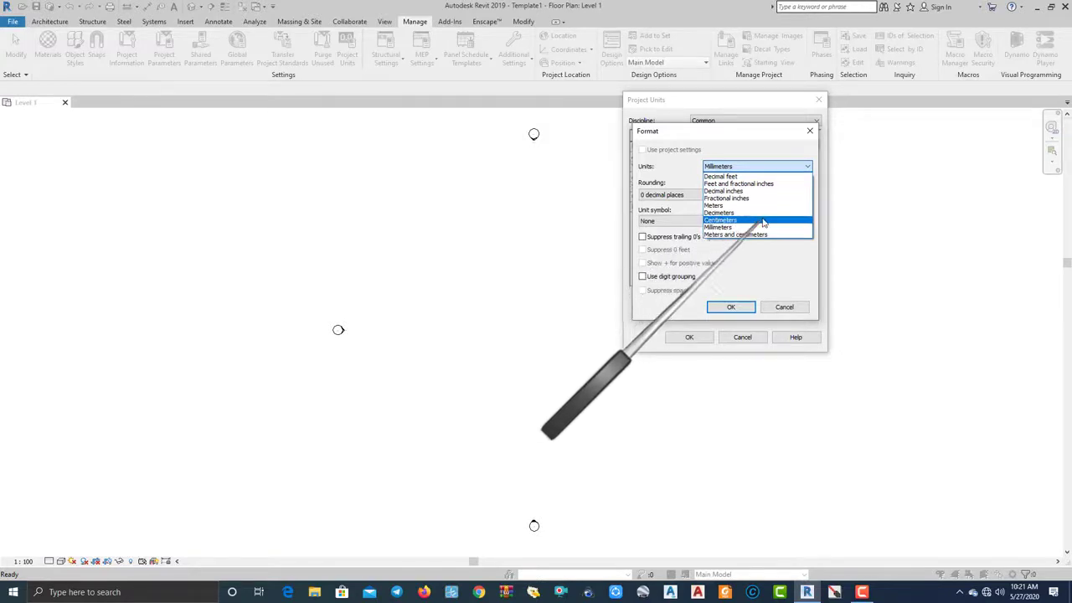
{"action": "left_click", "coordinate": [718, 220]}
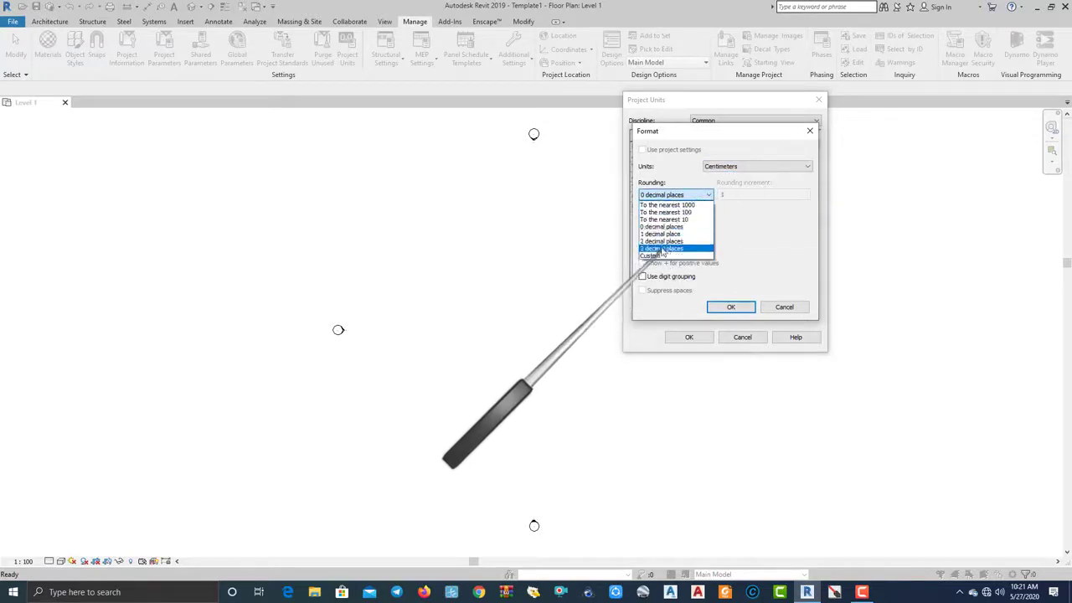
{"action": "key", "text": "Up"}
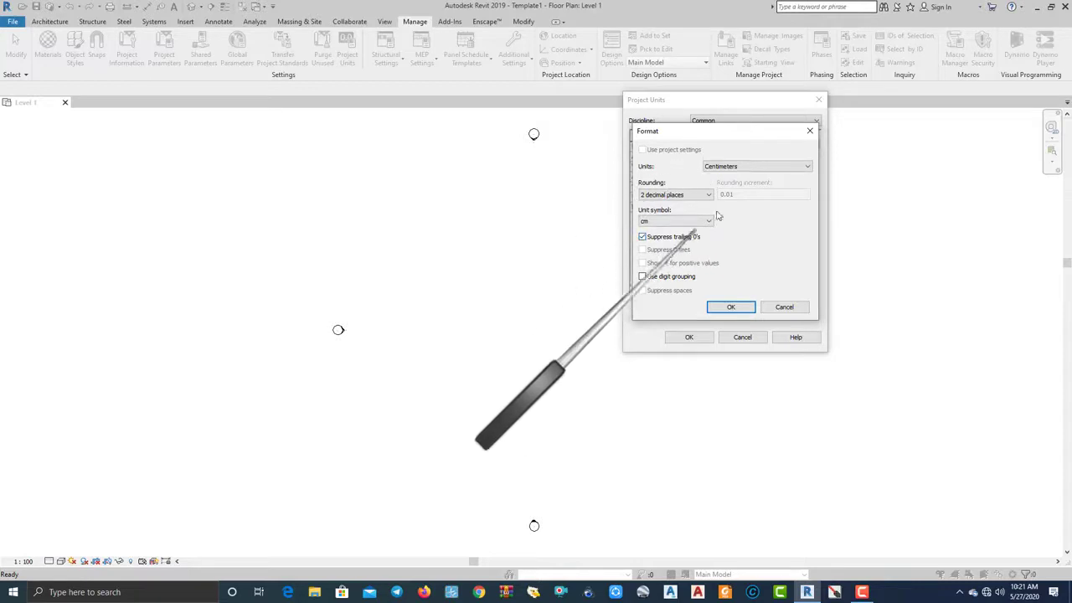
{"action": "left_click", "coordinate": [728, 307]}
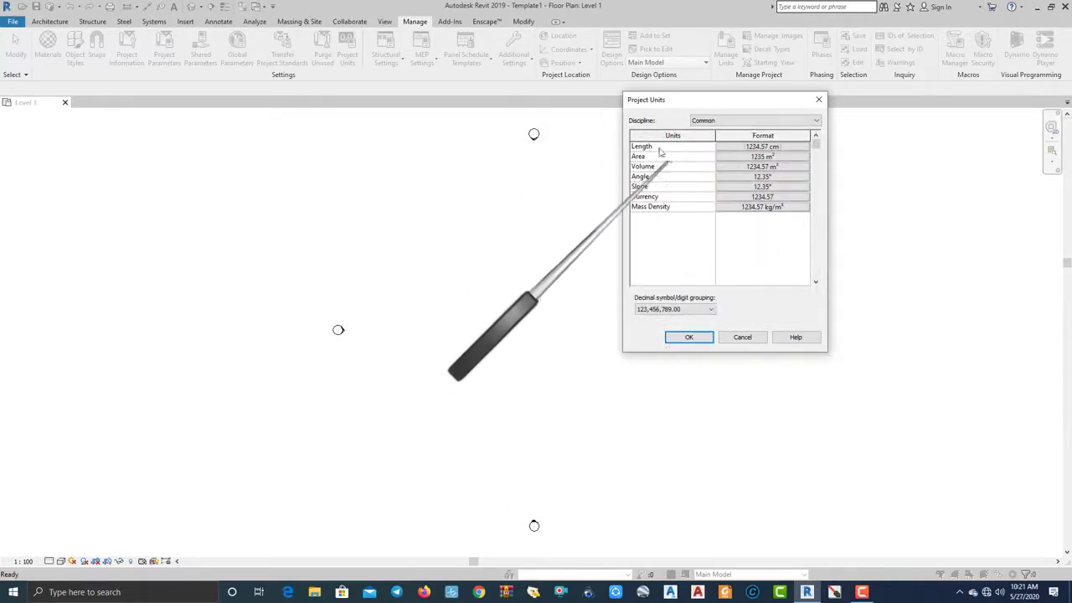
Step: Format Area as Square meters rounded to 2 decimal places
{"action": "left_click", "coordinate": [762, 157]}
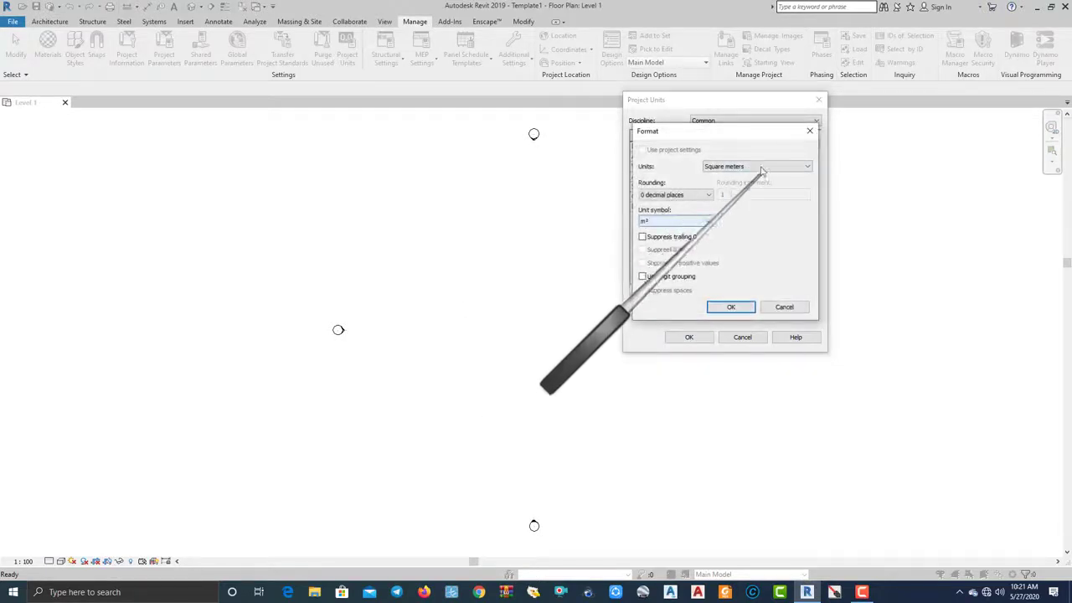
{"action": "left_click", "coordinate": [777, 168]}
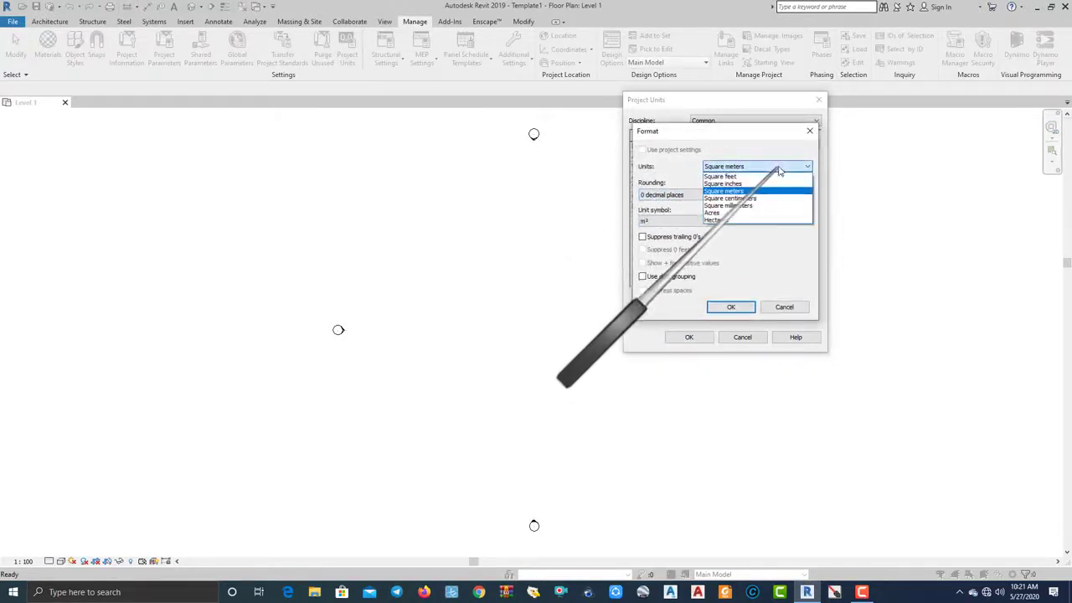
{"action": "left_click", "coordinate": [722, 190]}
{"action": "left_click", "coordinate": [691, 196]}
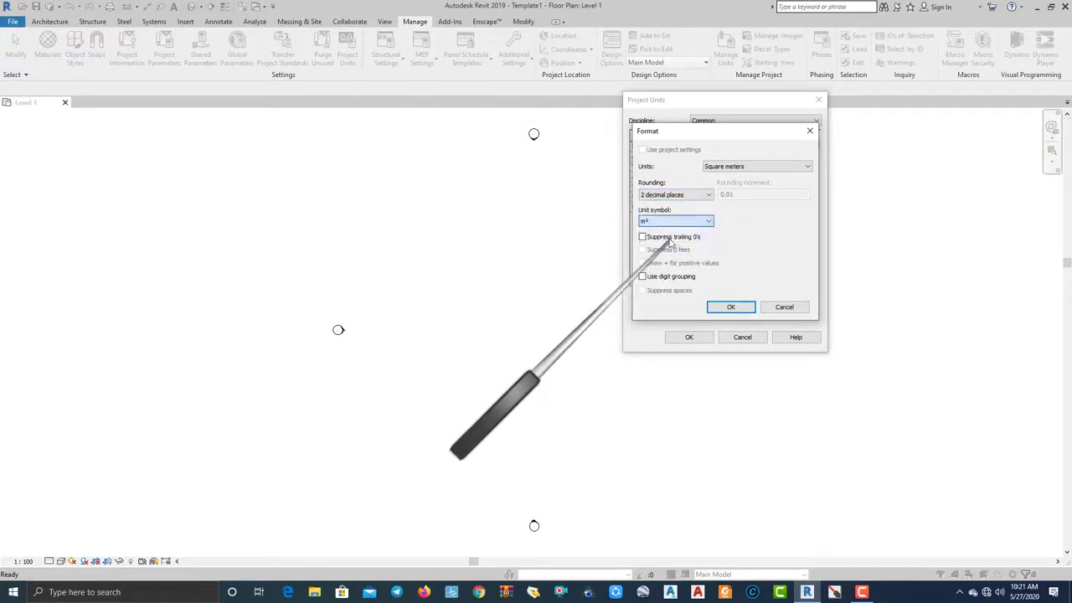
{"action": "left_click", "coordinate": [730, 306]}
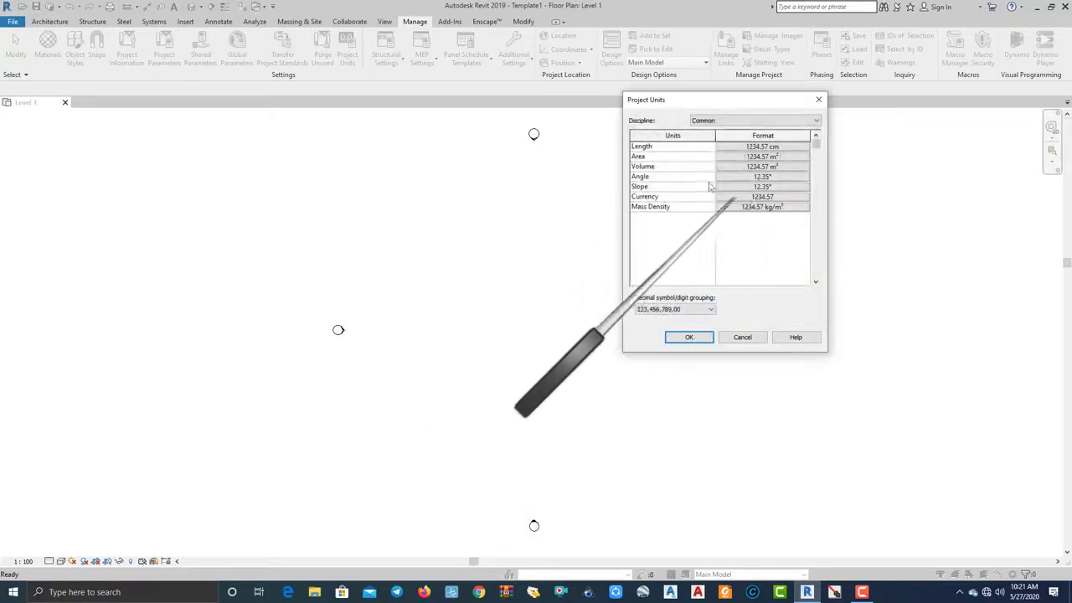
Step: Format Volume as Cubic meters with 2 decimal places, then recheck it
{"action": "left_click", "coordinate": [775, 167]}
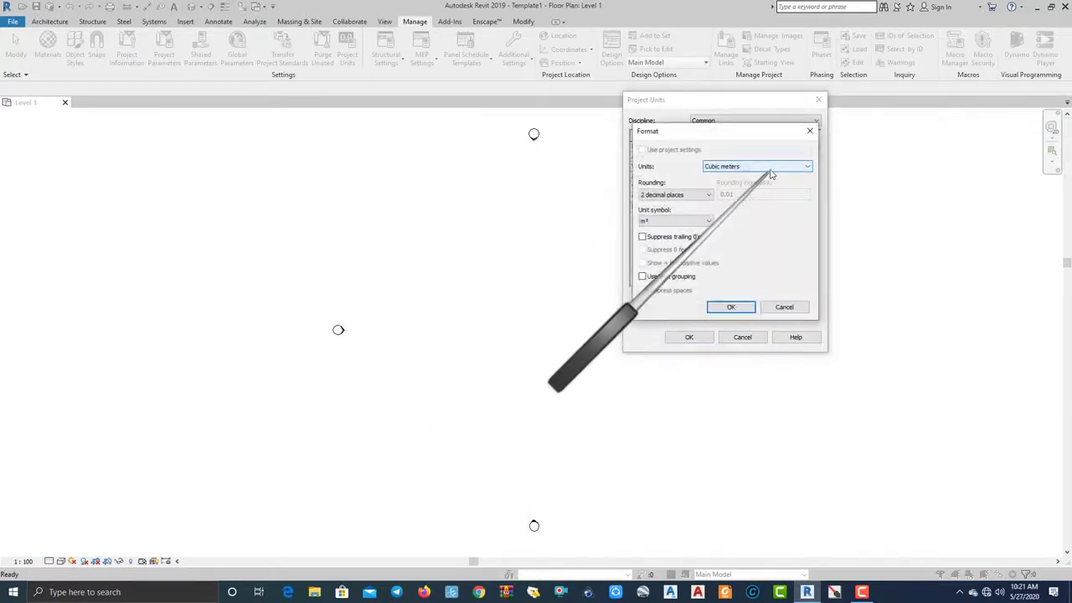
{"action": "left_click", "coordinate": [776, 167]}
{"action": "left_click", "coordinate": [777, 168]}
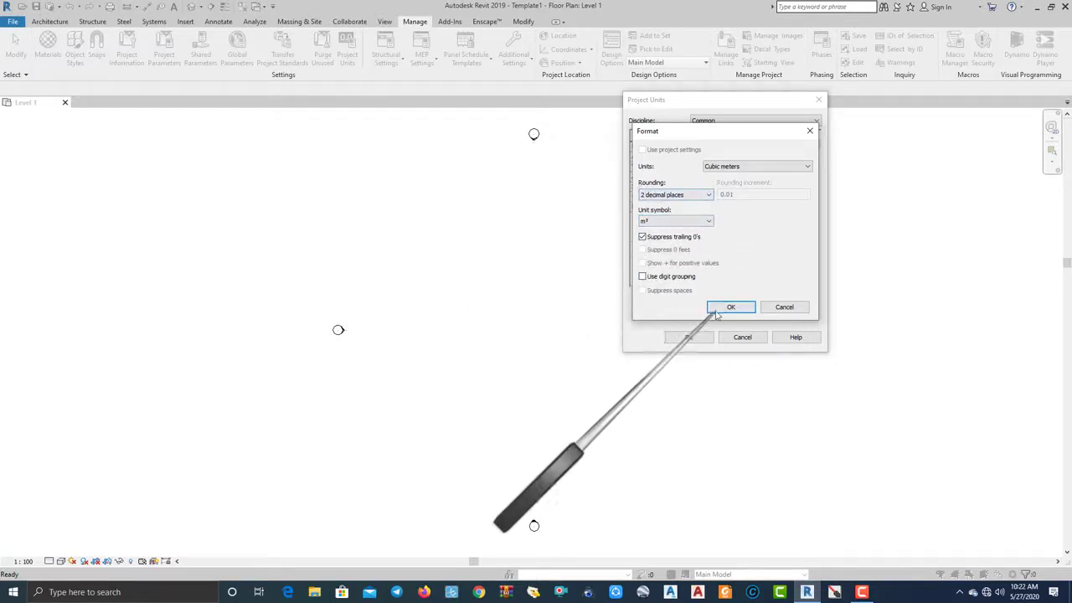
{"action": "left_click", "coordinate": [732, 304]}
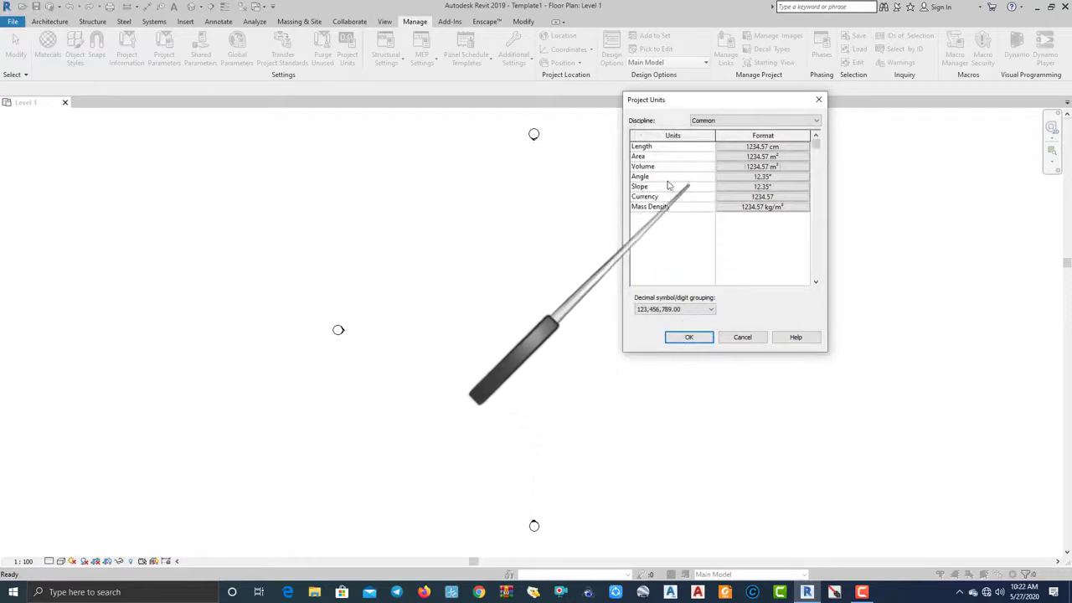
{"action": "left_click", "coordinate": [758, 167]}
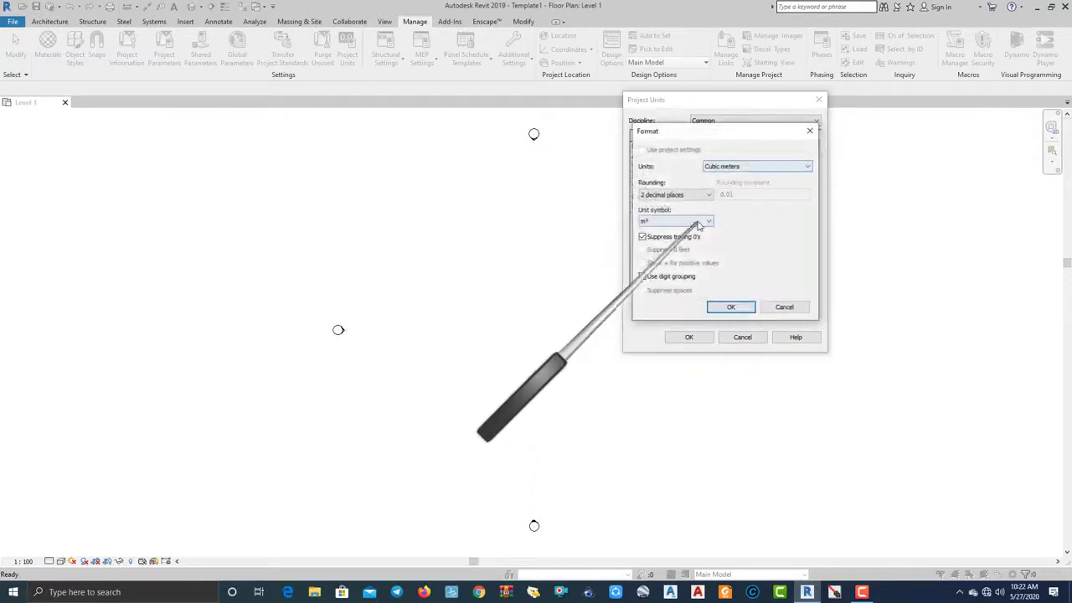
{"action": "key", "text": "Escape"}
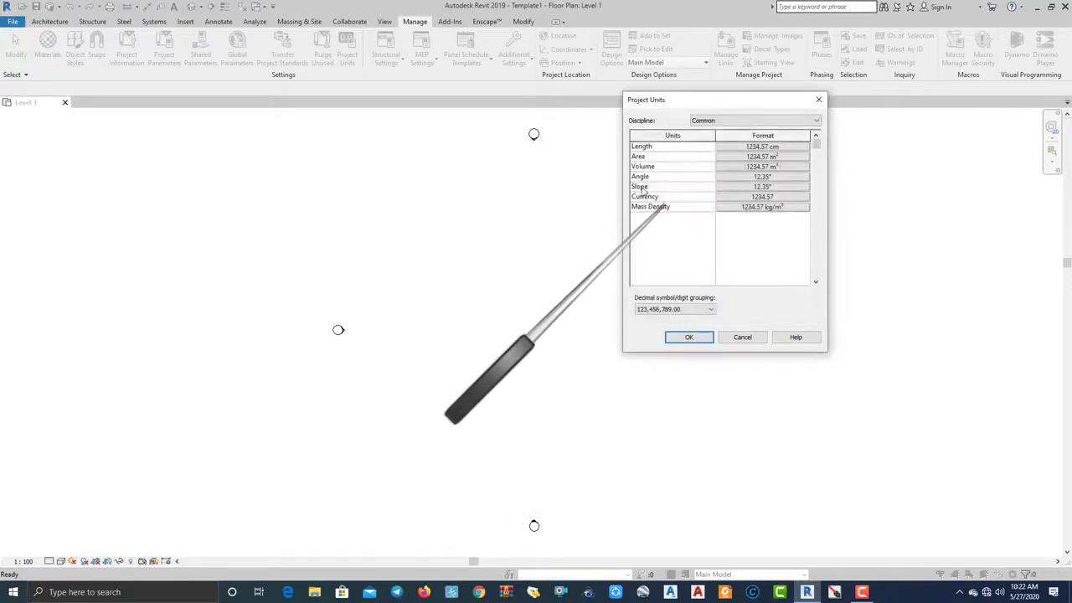
Step: Review the Angle, Slope and Currency formats, leaving them unchanged
{"action": "left_click", "coordinate": [763, 177]}
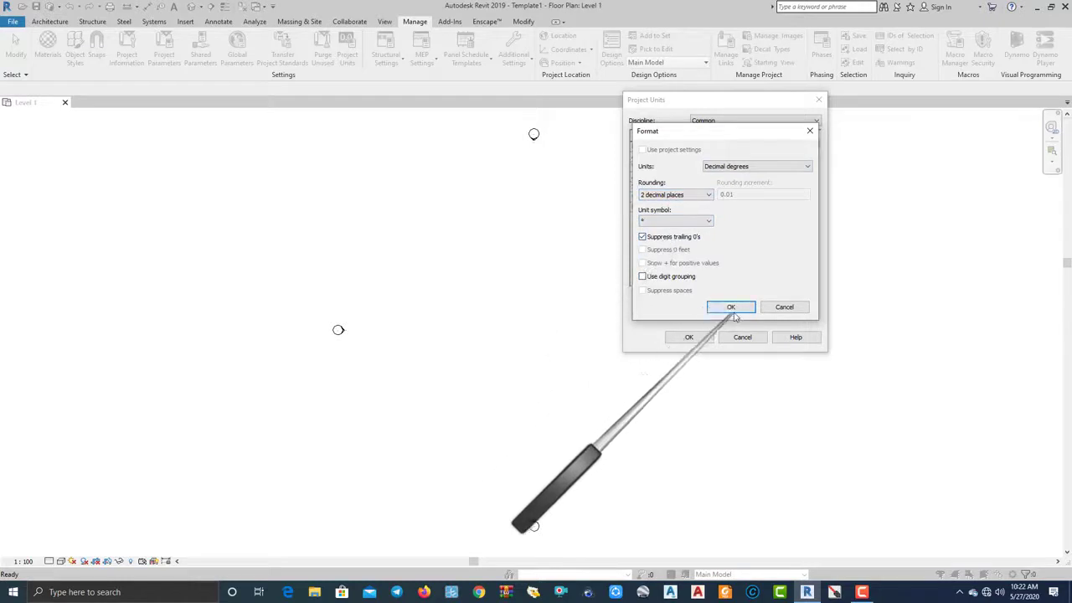
{"action": "left_click", "coordinate": [750, 307]}
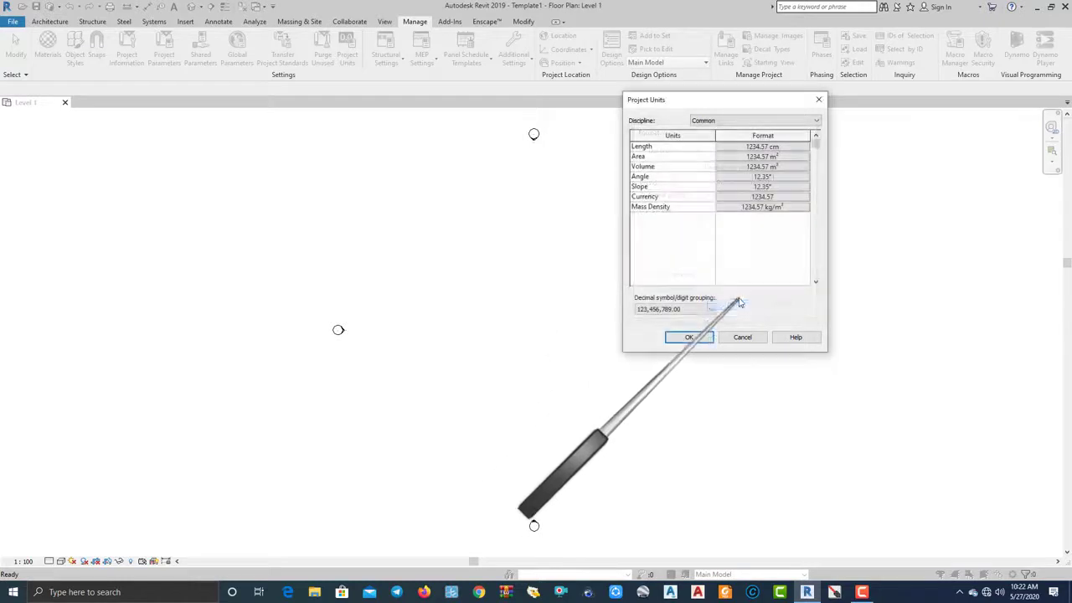
{"action": "left_click", "coordinate": [758, 186]}
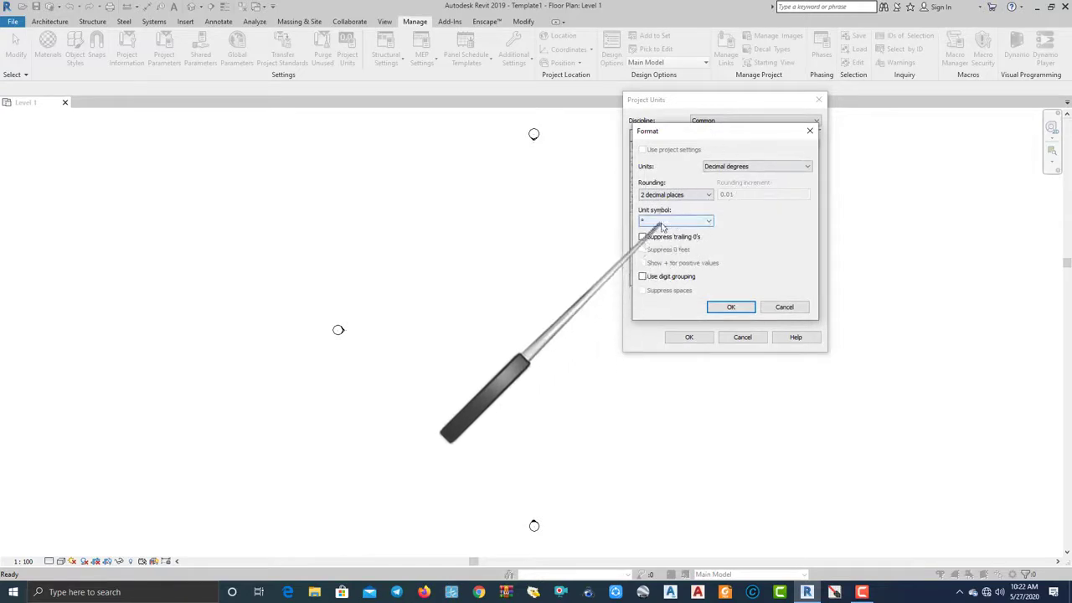
{"action": "left_click", "coordinate": [727, 307]}
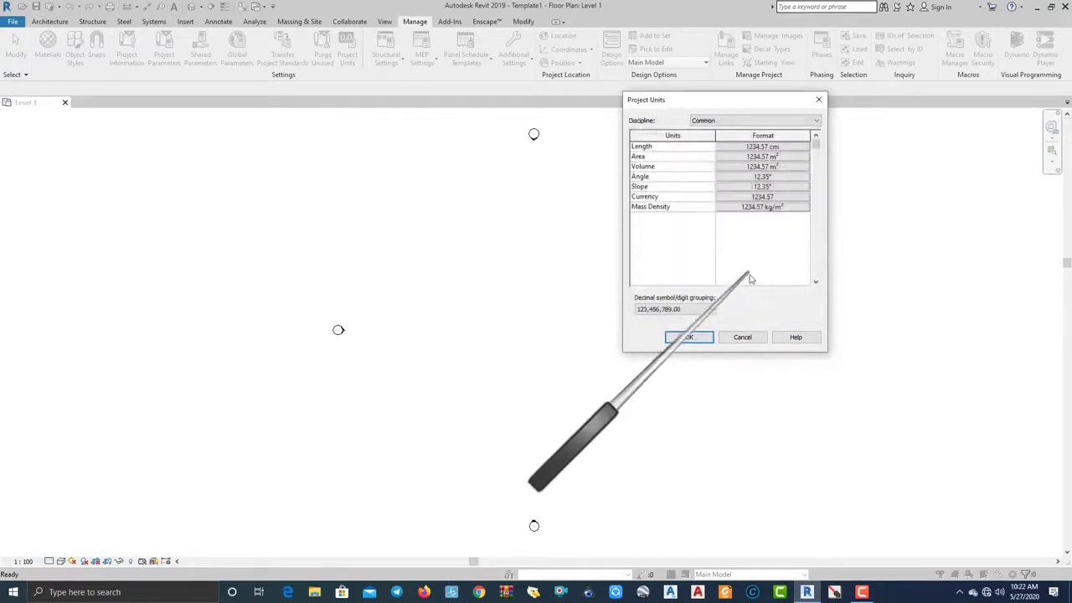
{"action": "left_click", "coordinate": [764, 197]}
{"action": "left_click", "coordinate": [693, 221]}
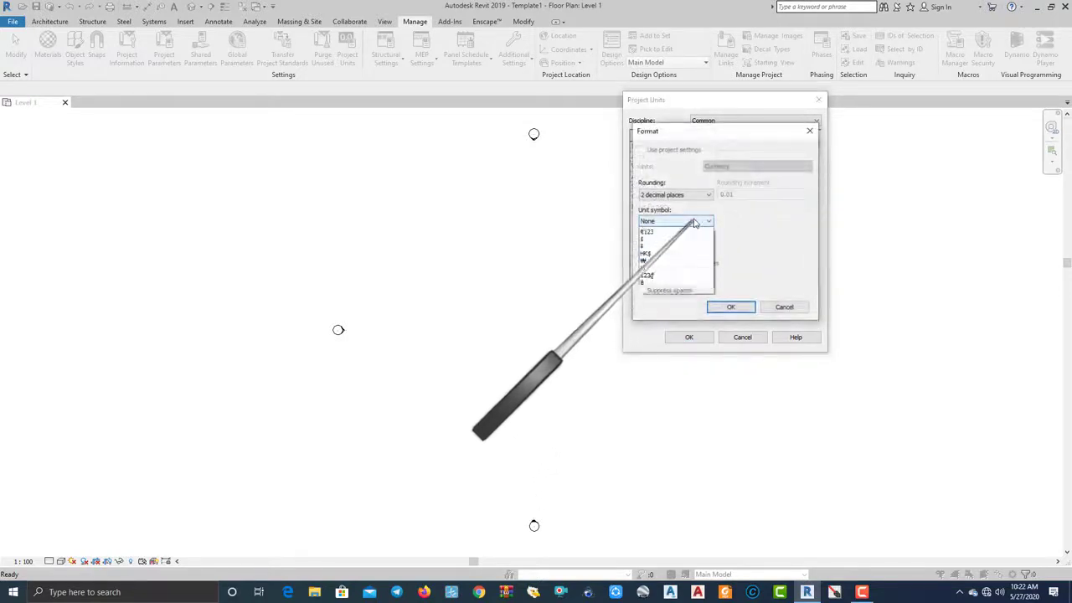
{"action": "left_click", "coordinate": [694, 223]}
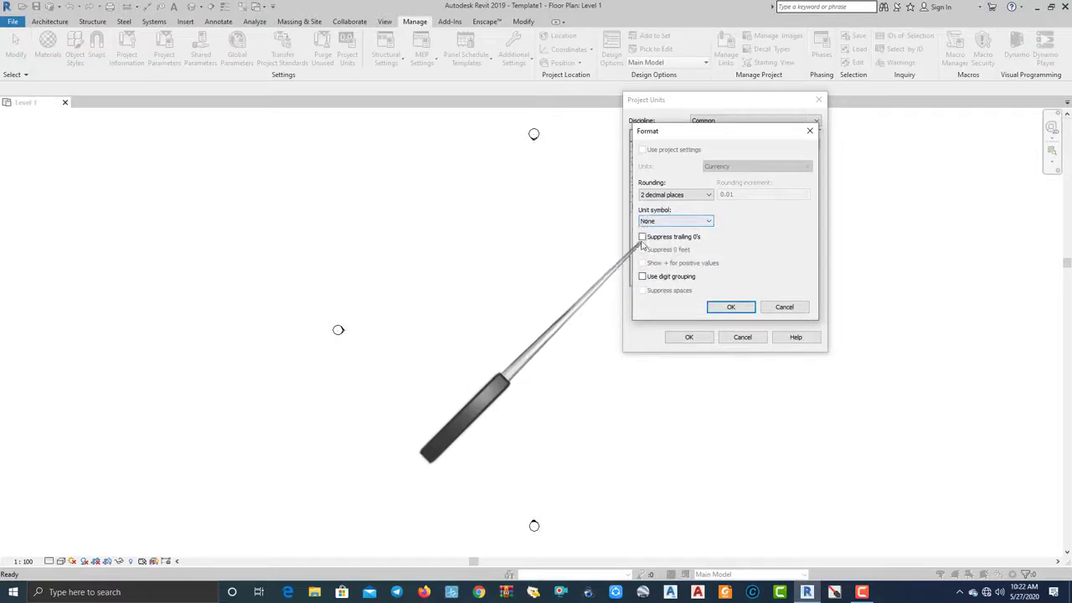
{"action": "left_click", "coordinate": [730, 307]}
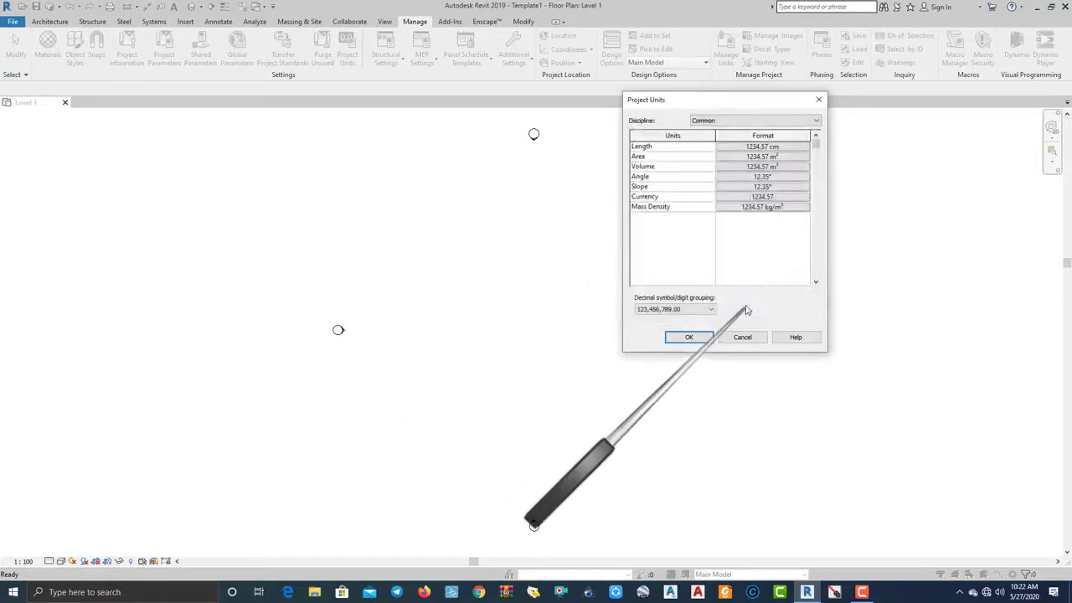
Step: Suppress trailing zeros for Mass Density, keep Common discipline, and apply the units
{"action": "left_click", "coordinate": [762, 207]}
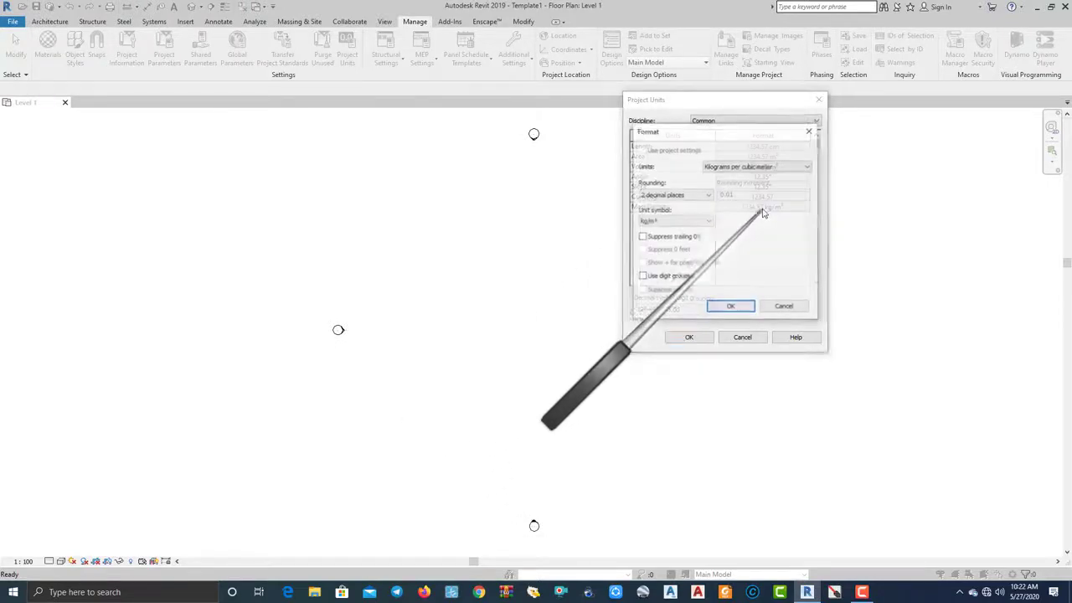
{"action": "left_click", "coordinate": [664, 238]}
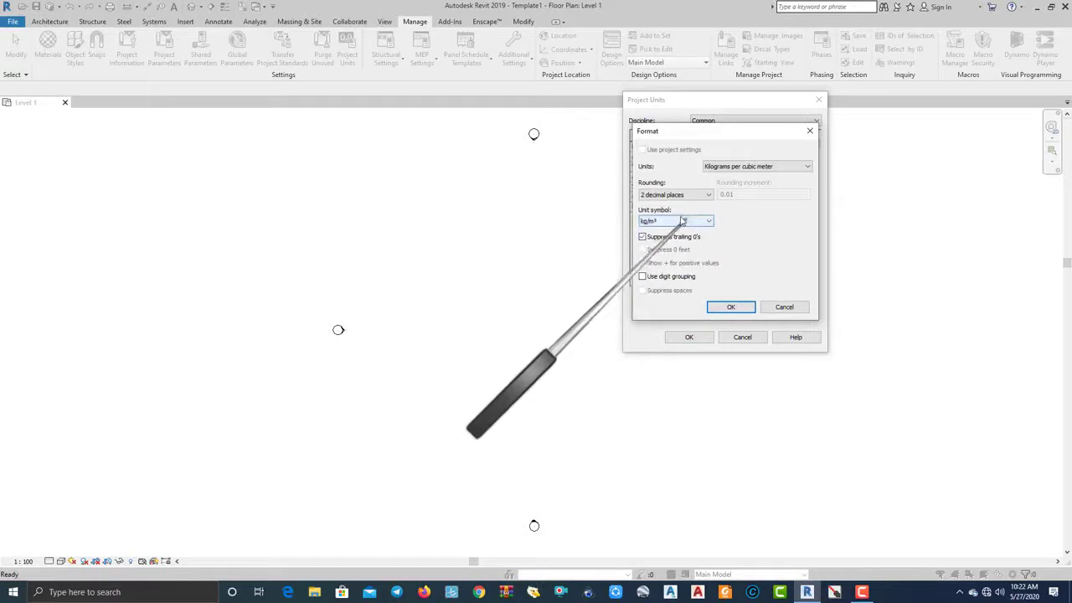
{"action": "left_click", "coordinate": [730, 306]}
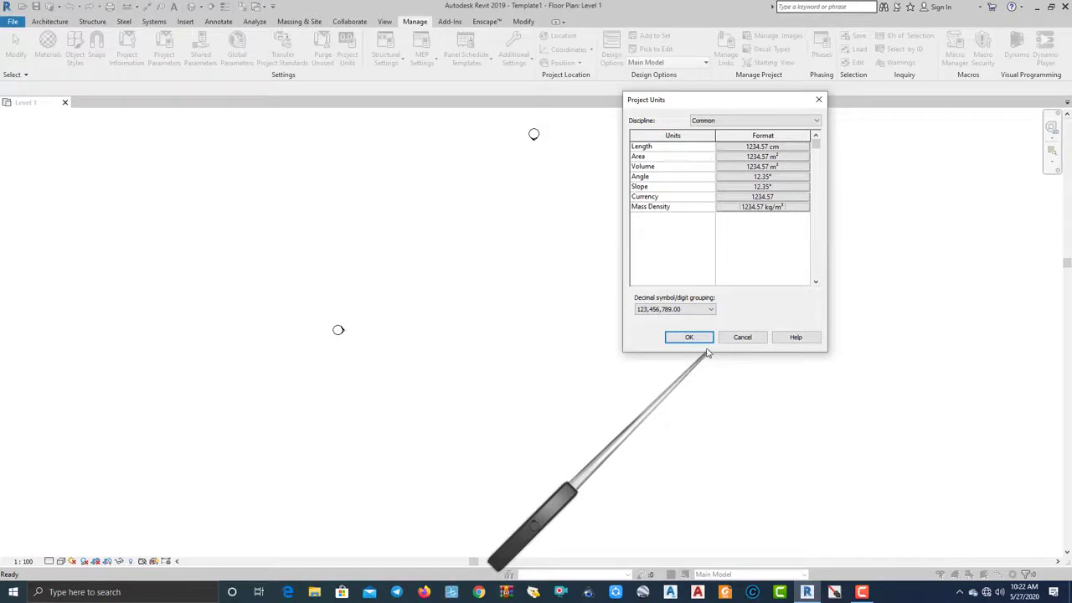
{"action": "left_click", "coordinate": [793, 122]}
{"action": "left_click", "coordinate": [794, 122]}
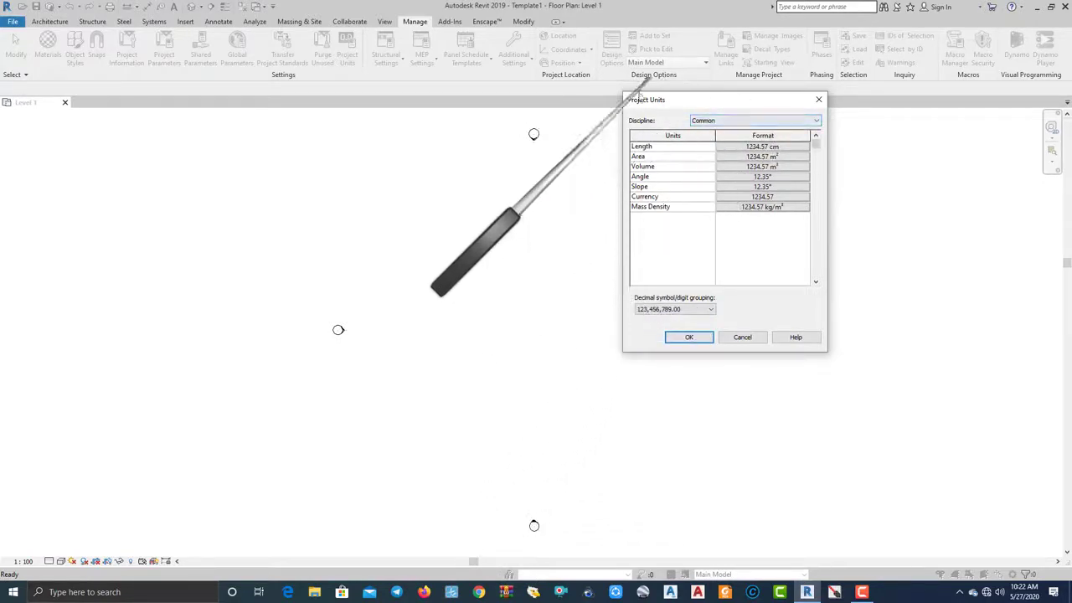
{"action": "left_click", "coordinate": [688, 338]}
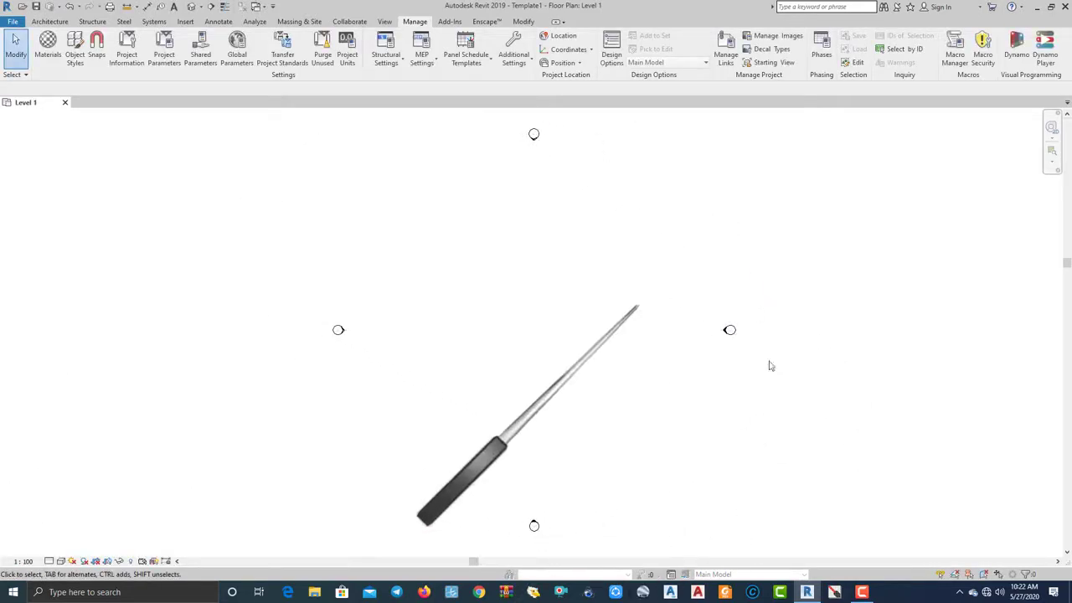
Step: Save the project as template 'Template Architecture Centimeter' in the US Metric folder
{"action": "left_click", "coordinate": [10, 22]}
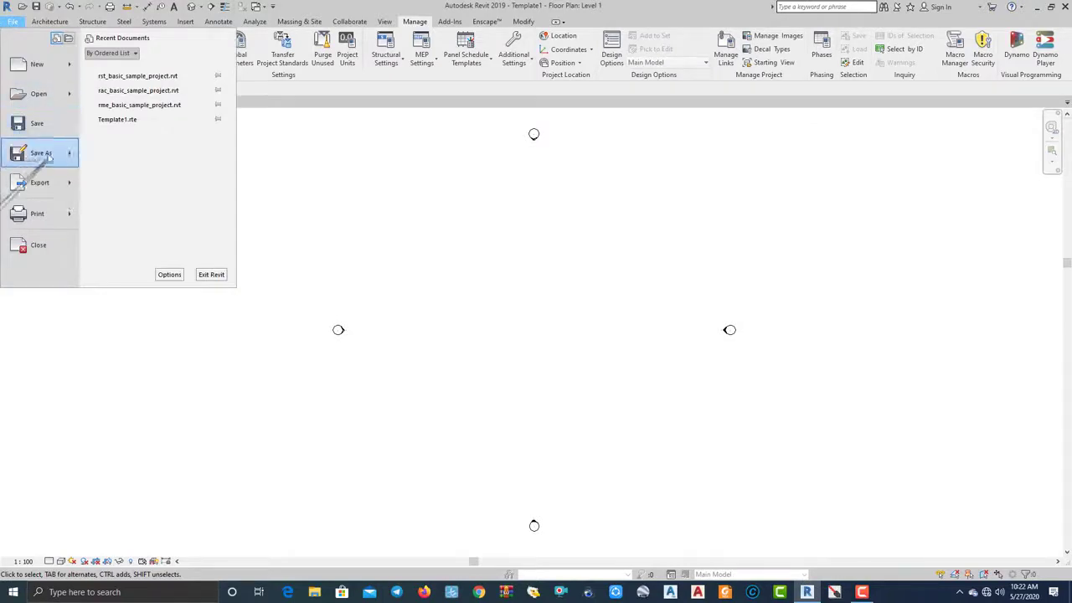
{"action": "left_click", "coordinate": [39, 159]}
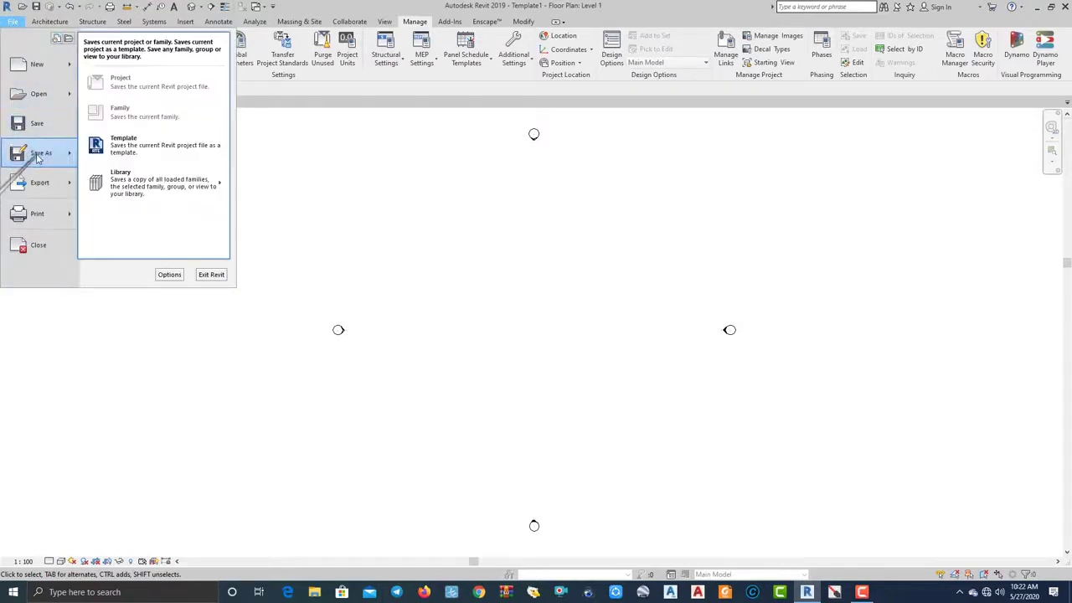
{"action": "left_click", "coordinate": [123, 149]}
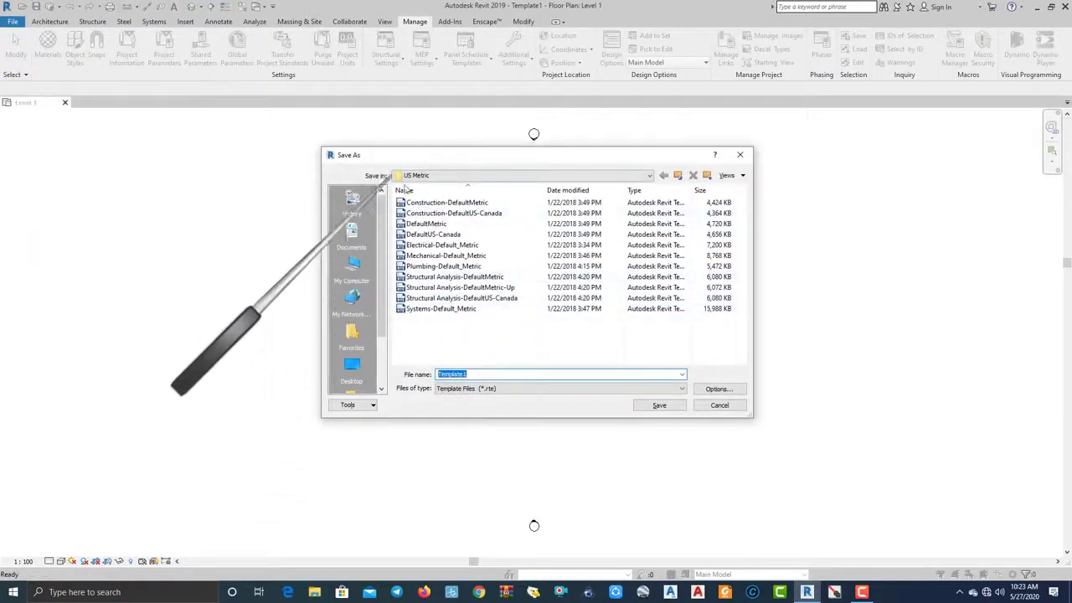
{"action": "left_click", "coordinate": [485, 375]}
{"action": "type", "text": "Archtecture Centimeter"}
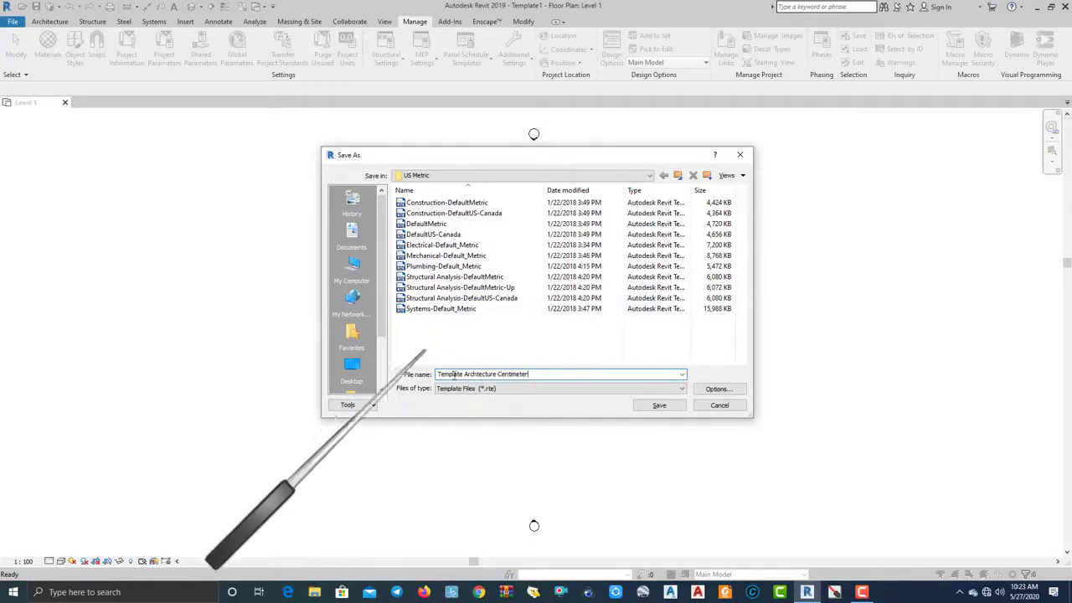
{"action": "left_click", "coordinate": [717, 389]}
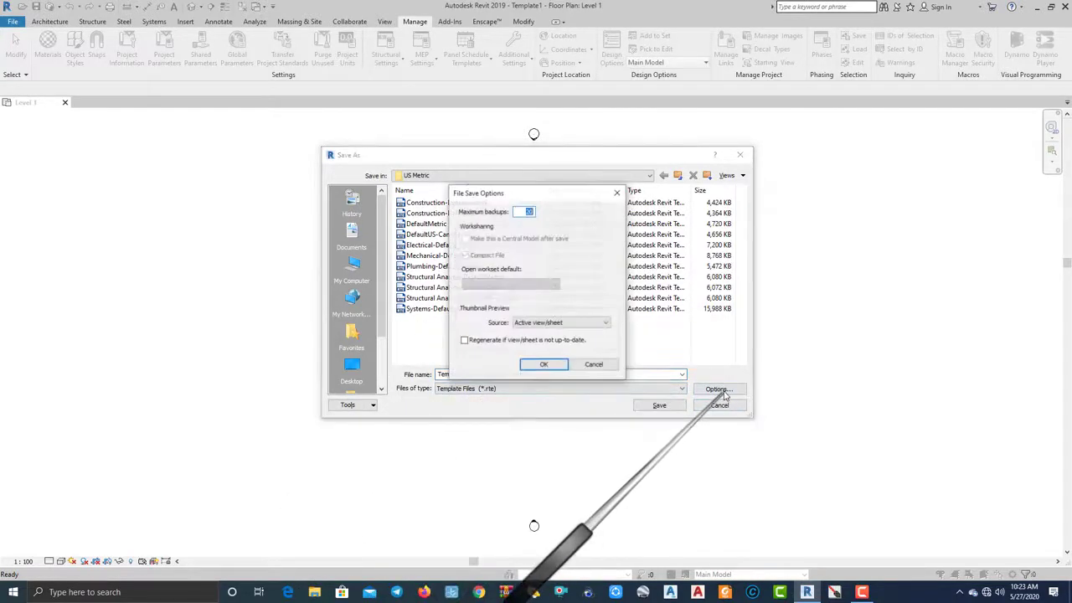
{"action": "left_click", "coordinate": [617, 194]}
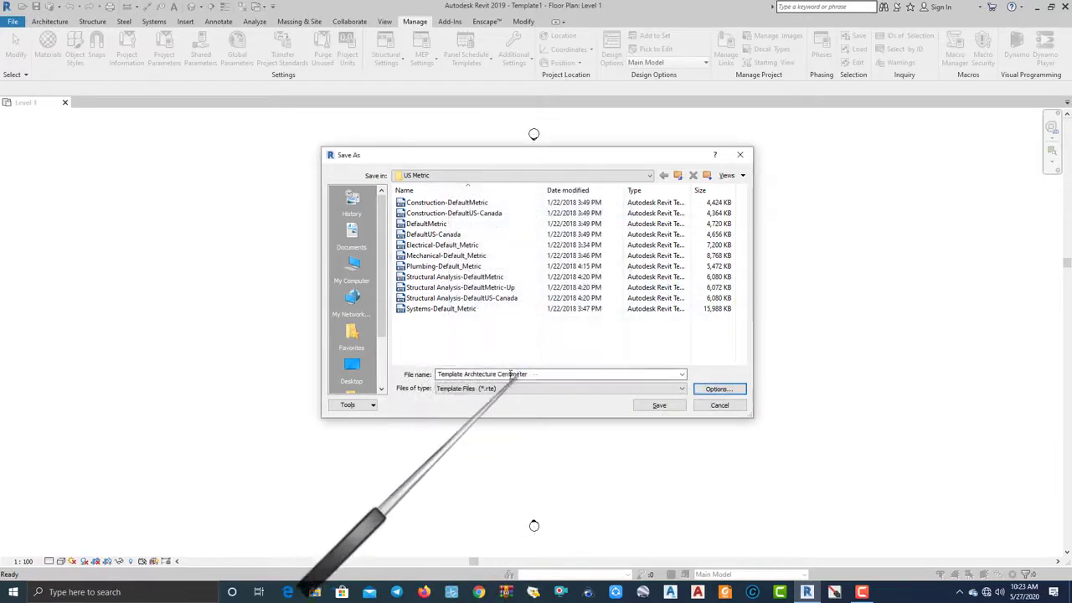
{"action": "left_click", "coordinate": [660, 405]}
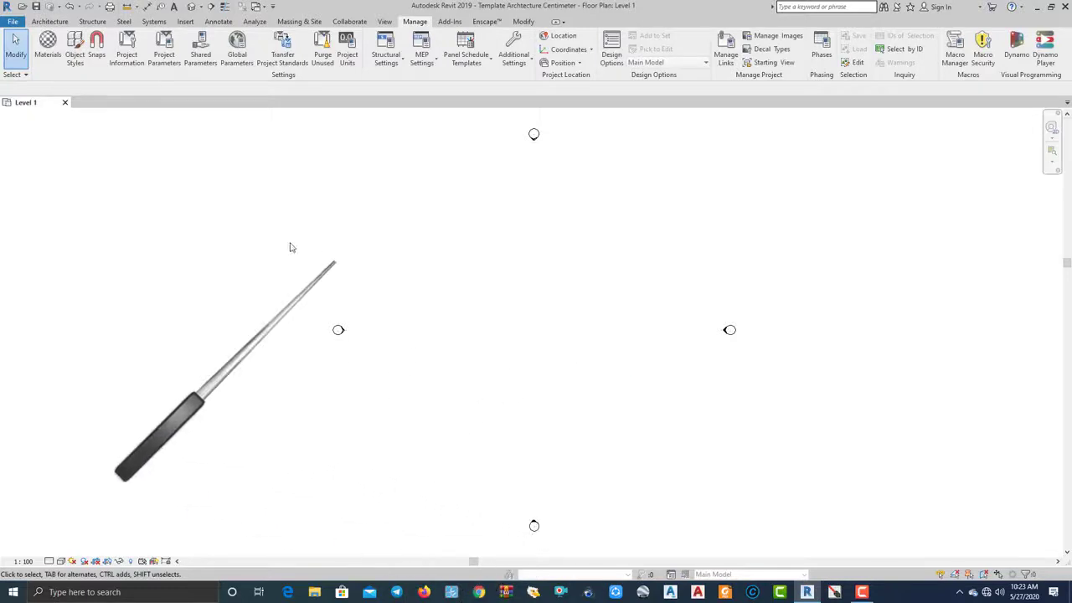
Step: Close Revit and relaunch it from the taskbar icon
{"action": "left_click_drag", "start_coordinate": [242, 330], "coordinate": [578, 424]}
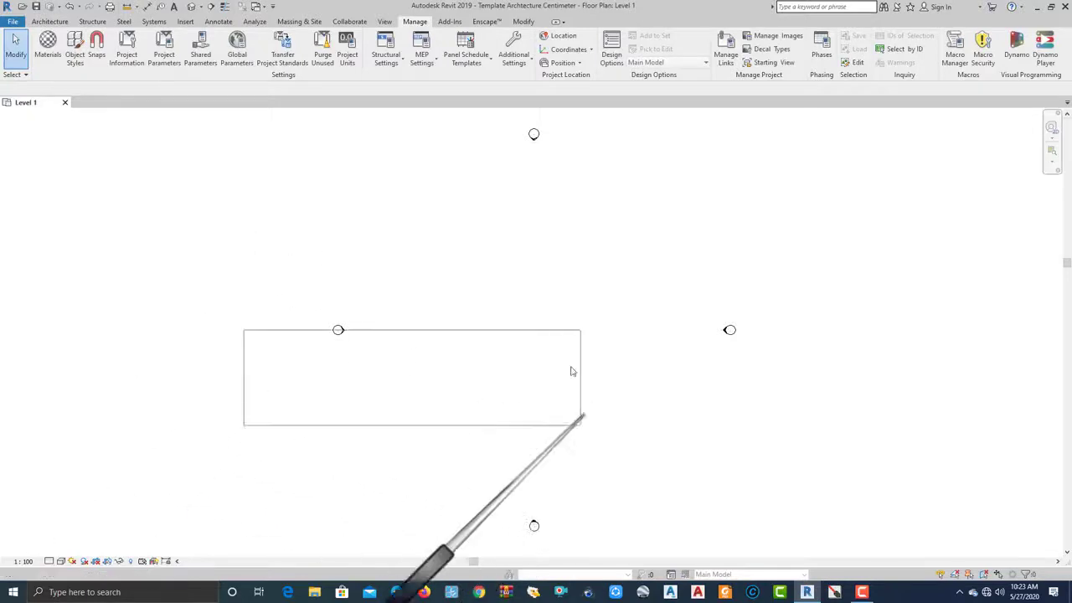
{"action": "left_click", "coordinate": [1064, 6]}
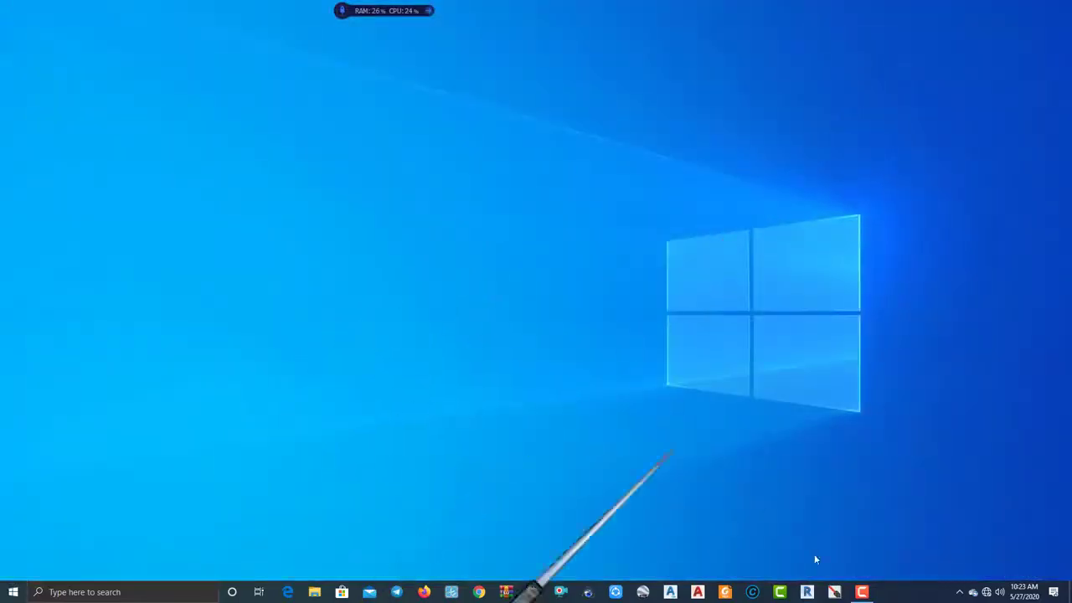
{"action": "left_click", "coordinate": [808, 592]}
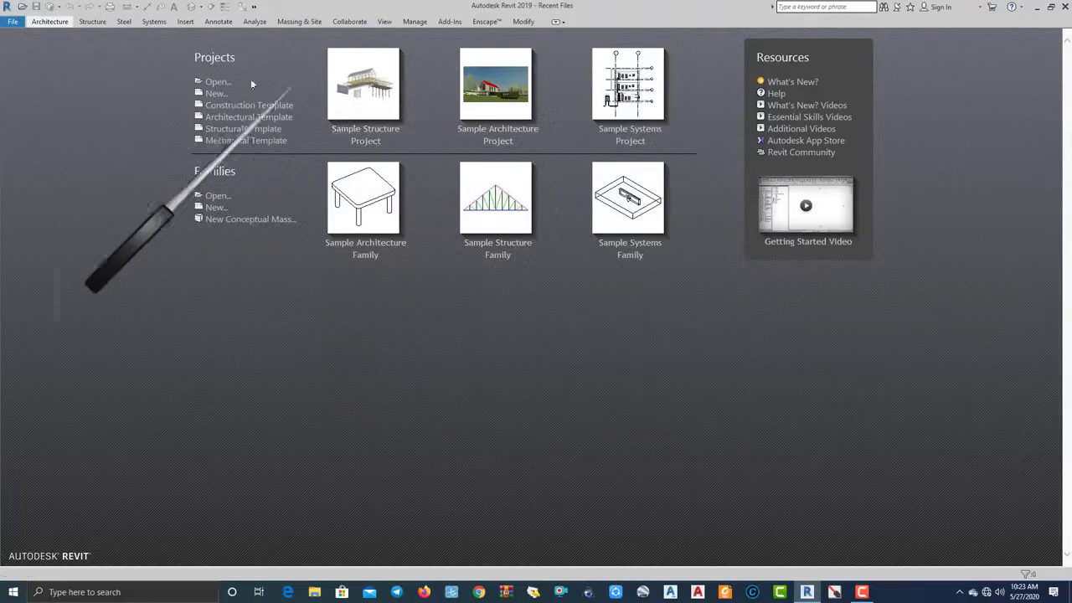
Step: Start a new file, reviewing the template list and keeping Project as the type
{"action": "left_click", "coordinate": [211, 94]}
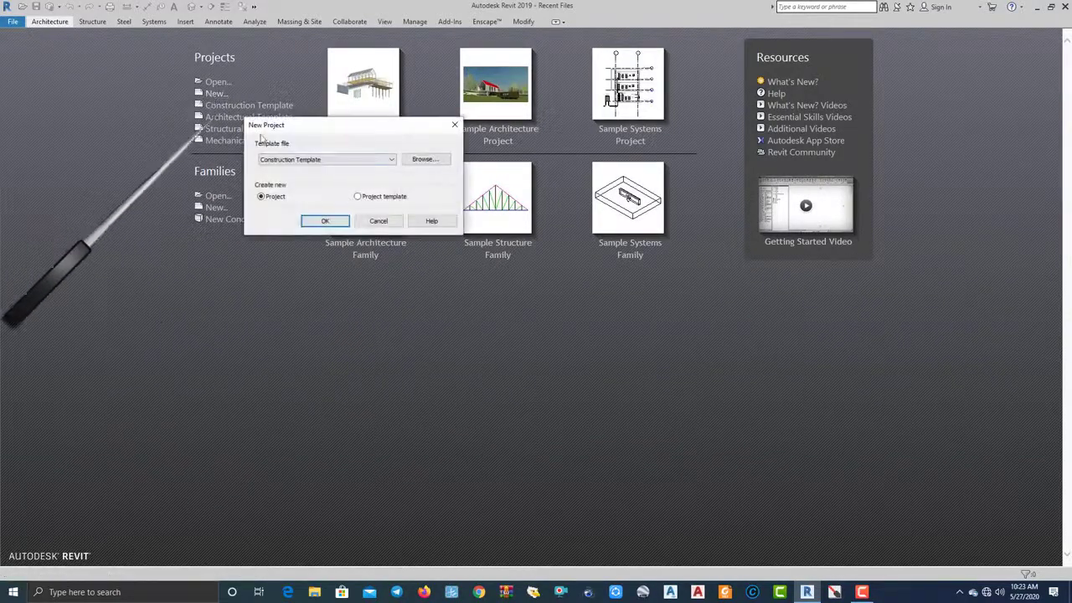
{"action": "left_click", "coordinate": [345, 159]}
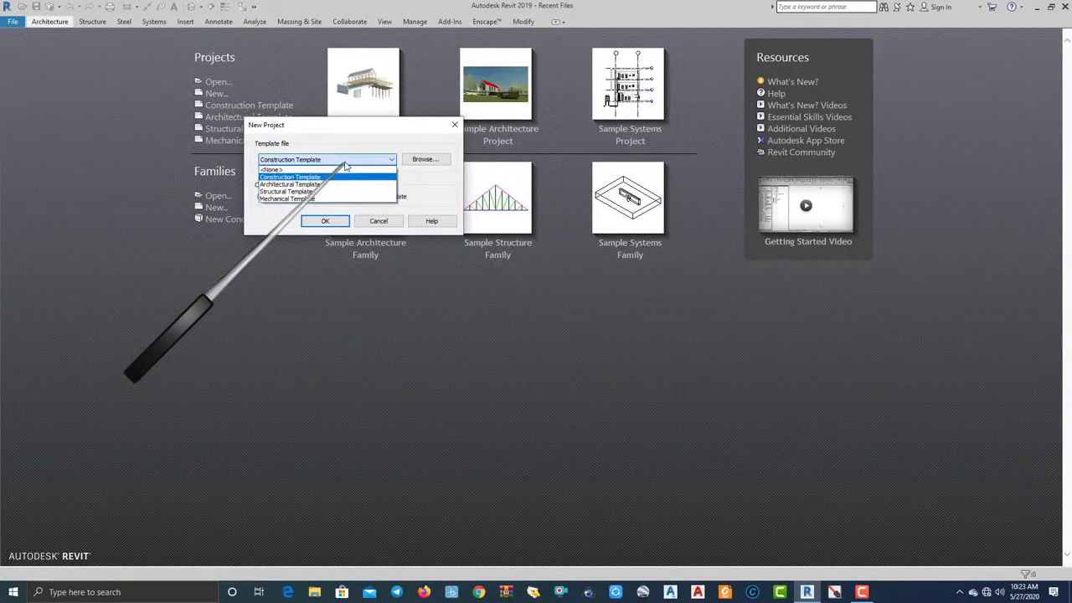
{"action": "left_click", "coordinate": [345, 162]}
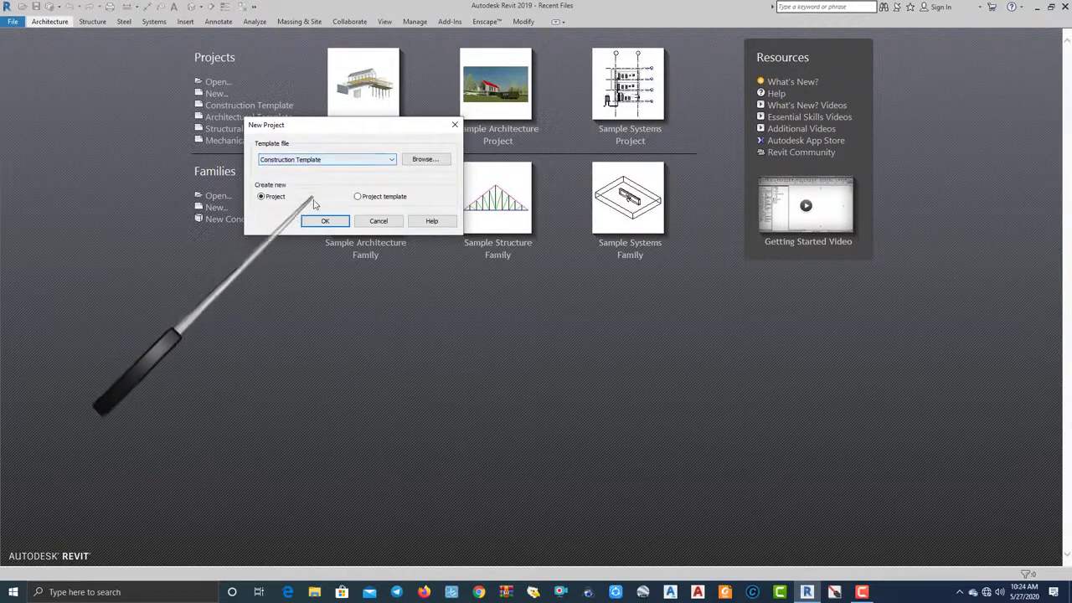
{"action": "left_click", "coordinate": [358, 196]}
{"action": "left_click", "coordinate": [373, 159]}
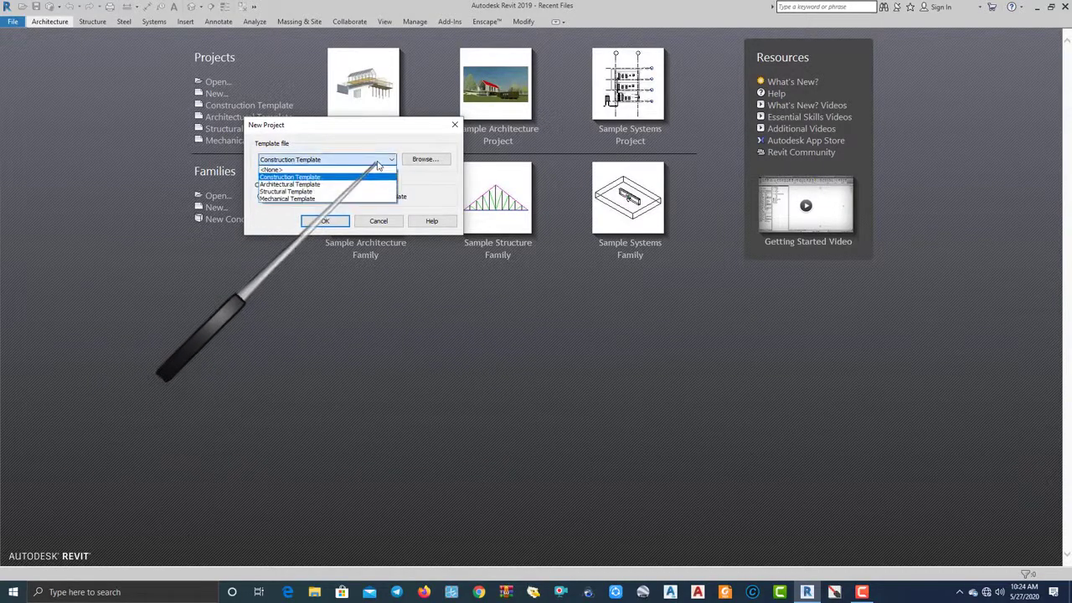
{"action": "left_click", "coordinate": [382, 162]}
{"action": "left_click", "coordinate": [261, 196]}
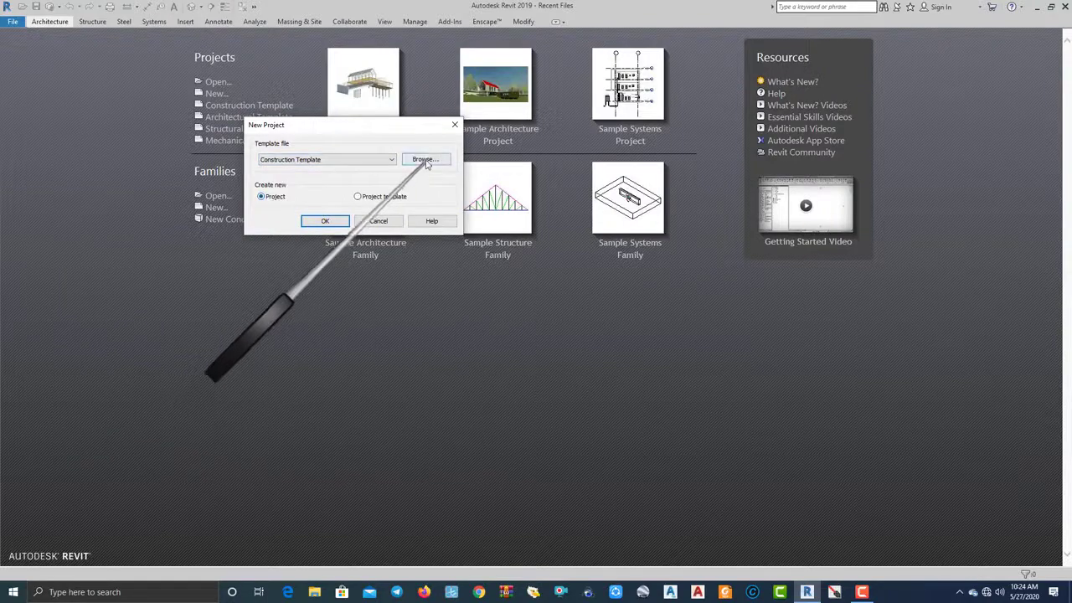
Step: Create Project1 from Template Architecture Centimeter in the US Metric folder
{"action": "left_click", "coordinate": [425, 159]}
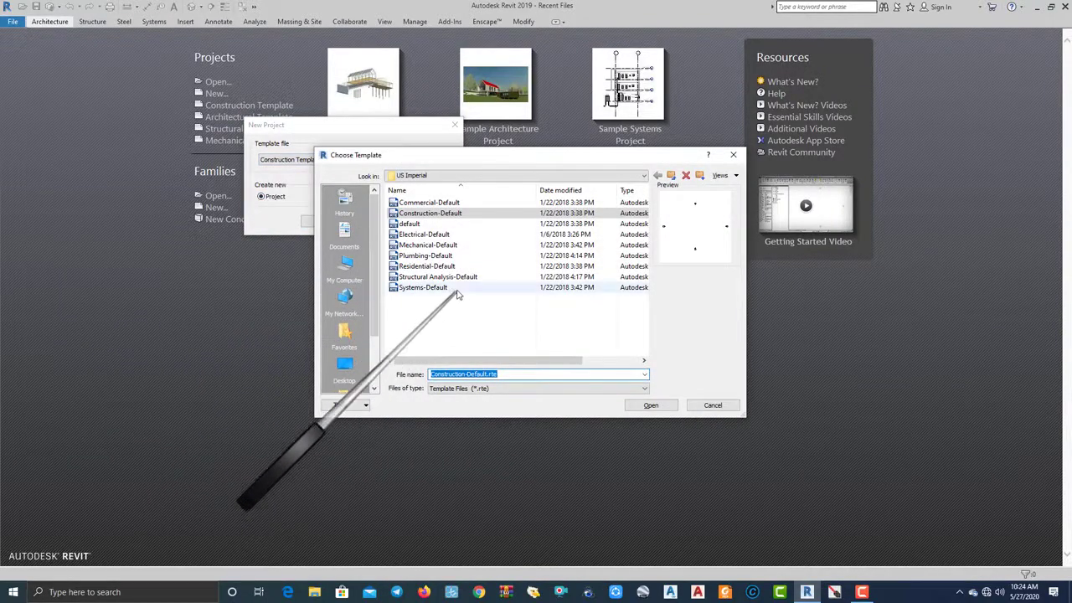
{"action": "left_click", "coordinate": [670, 176]}
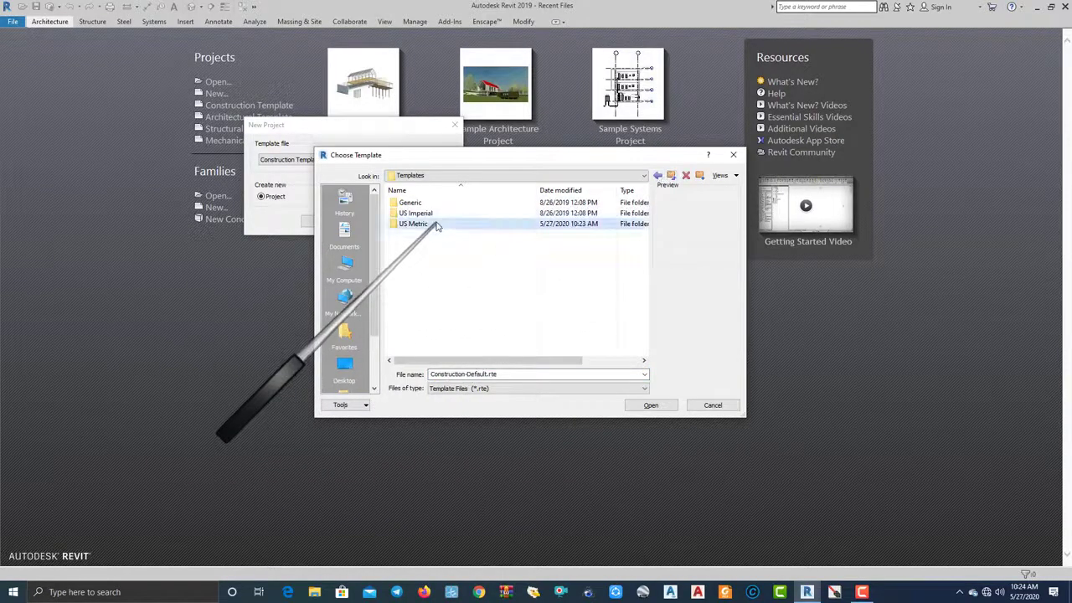
{"action": "double_click", "coordinate": [435, 226]}
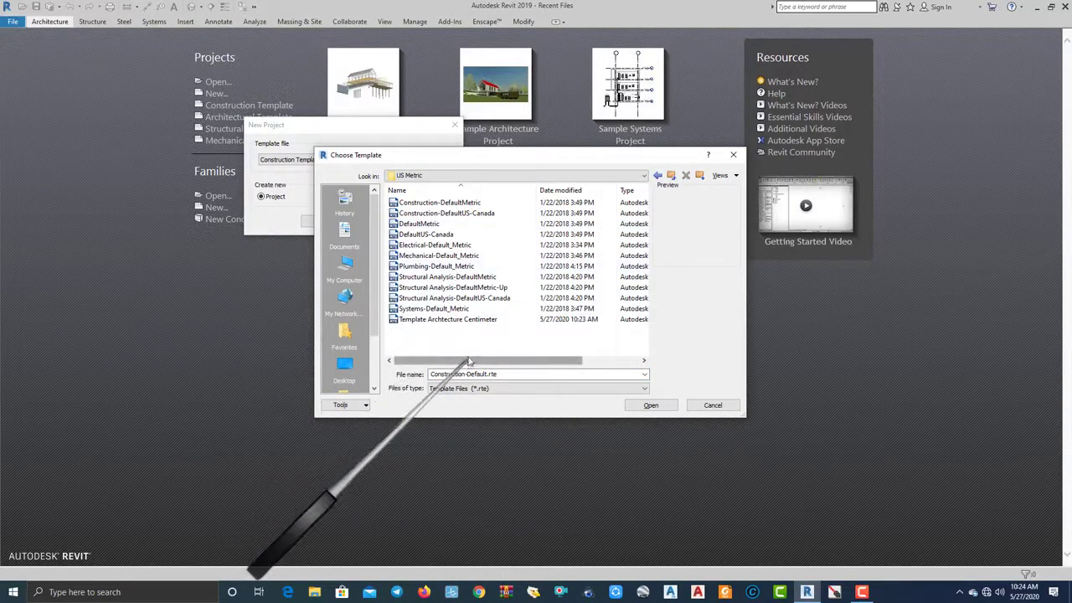
{"action": "left_click", "coordinate": [444, 319]}
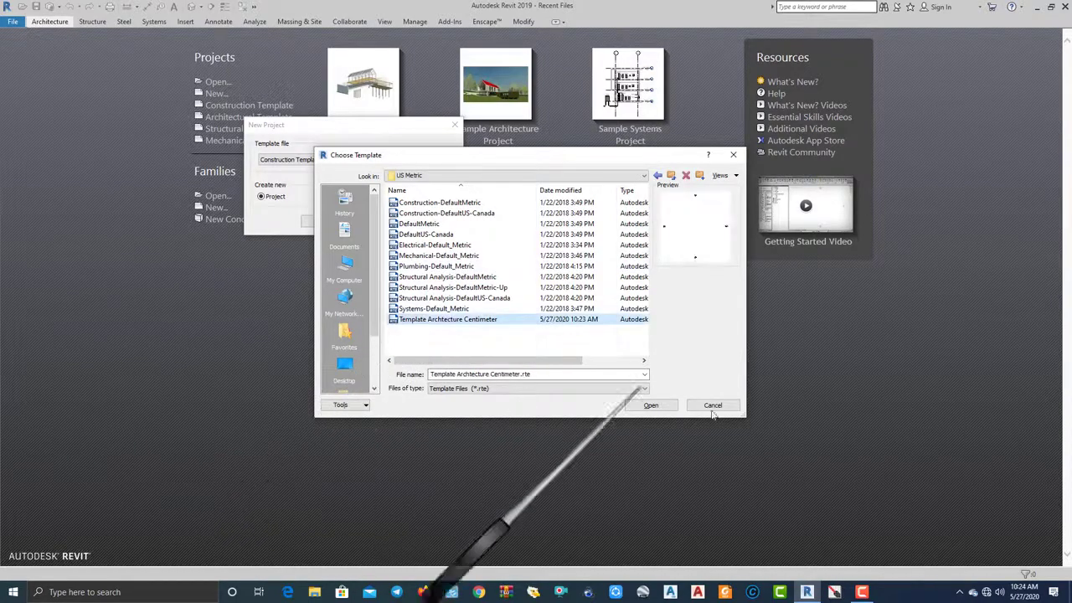
{"action": "left_click", "coordinate": [651, 404]}
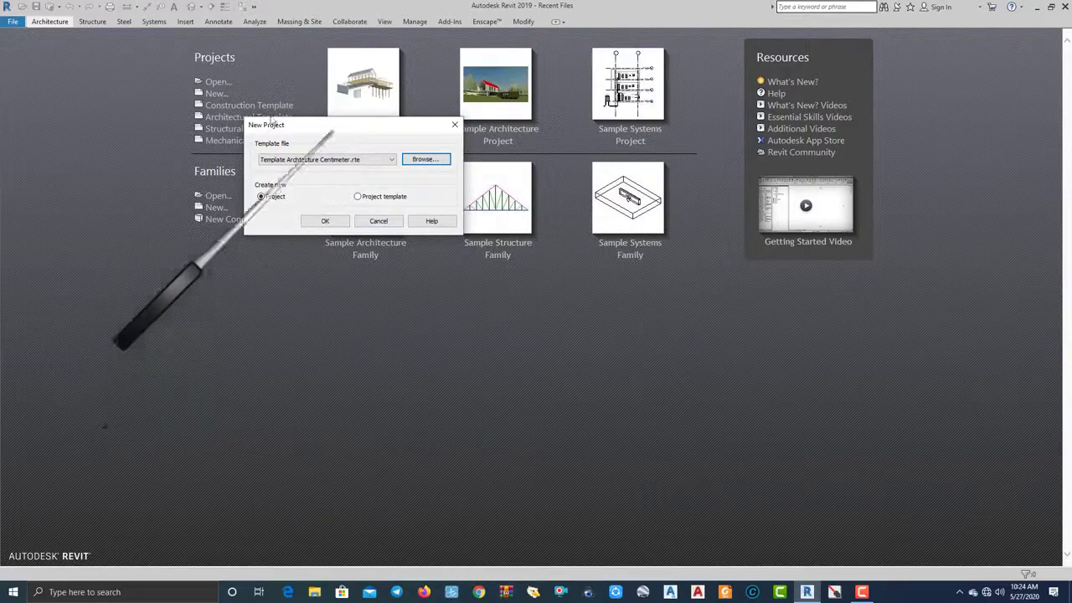
{"action": "left_click", "coordinate": [370, 159]}
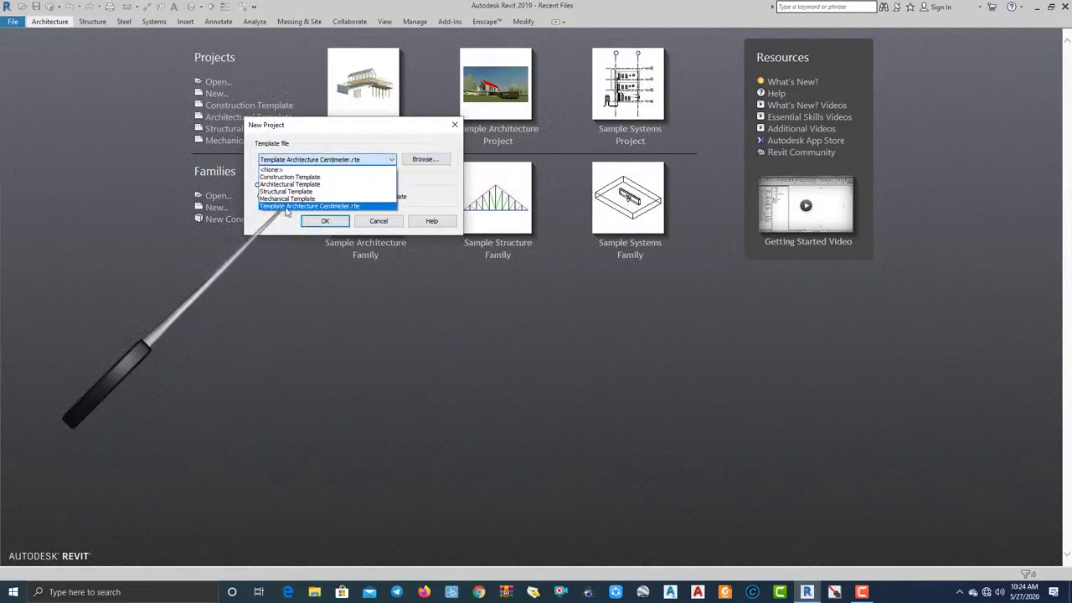
{"action": "left_click", "coordinate": [286, 207]}
{"action": "left_click", "coordinate": [324, 221]}
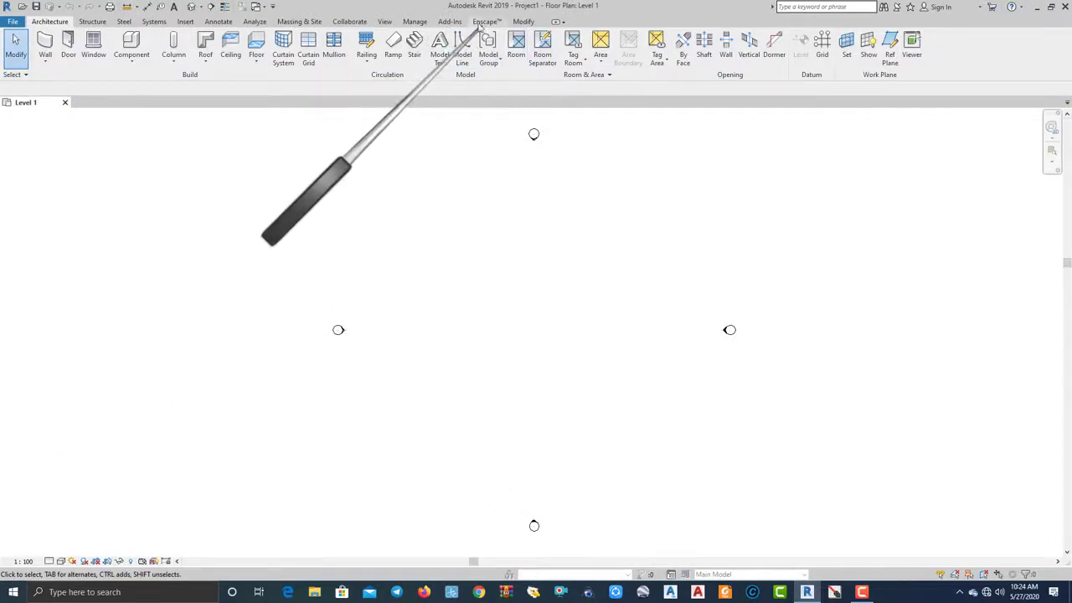
{"action": "left_click", "coordinate": [418, 23]}
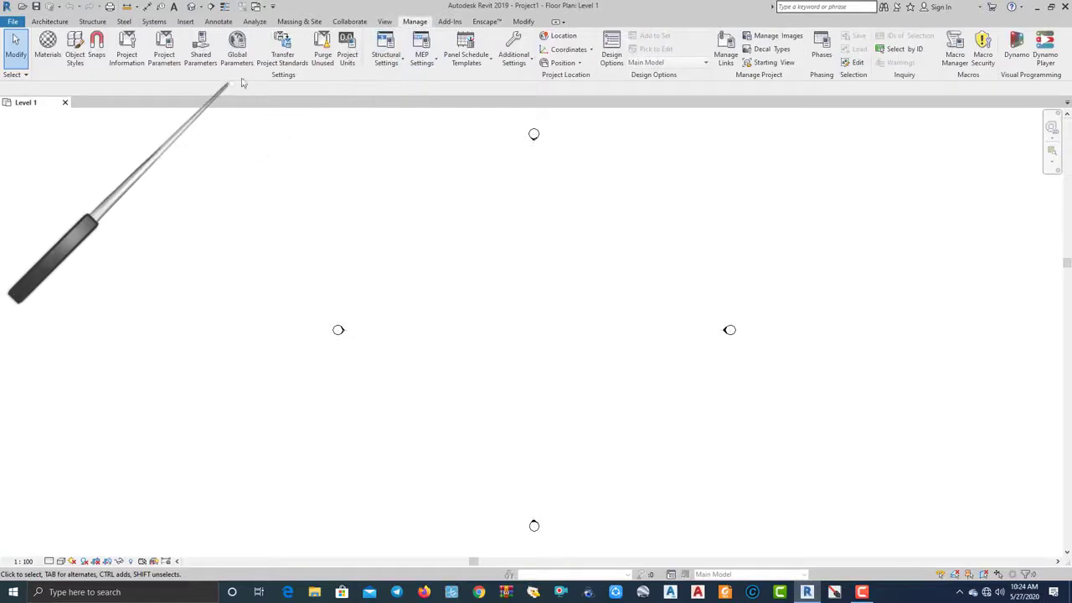
{"action": "left_click", "coordinate": [348, 46]}
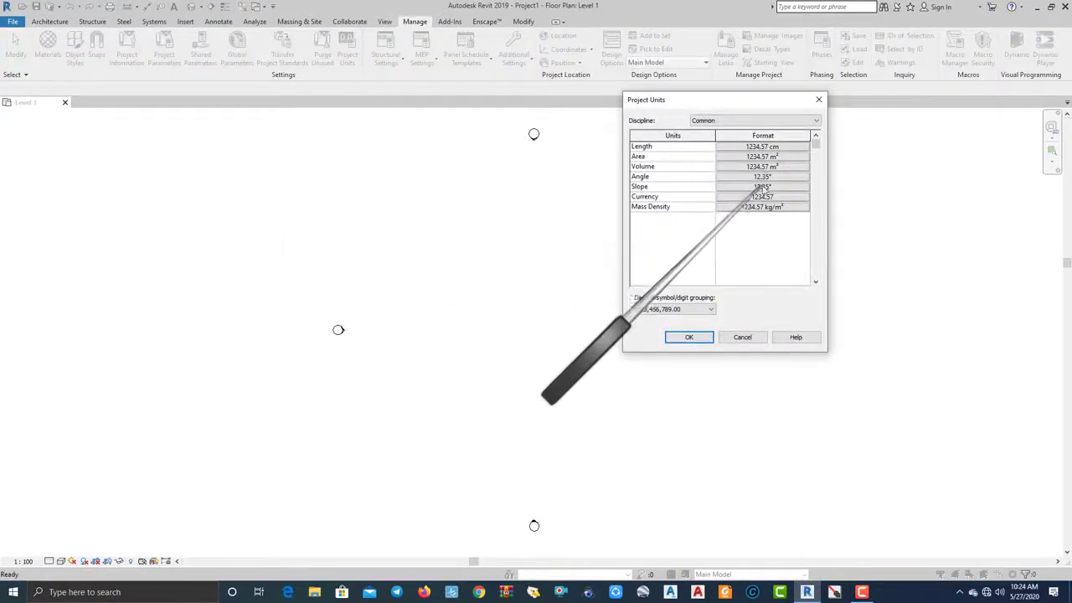
{"action": "left_click", "coordinate": [688, 337]}
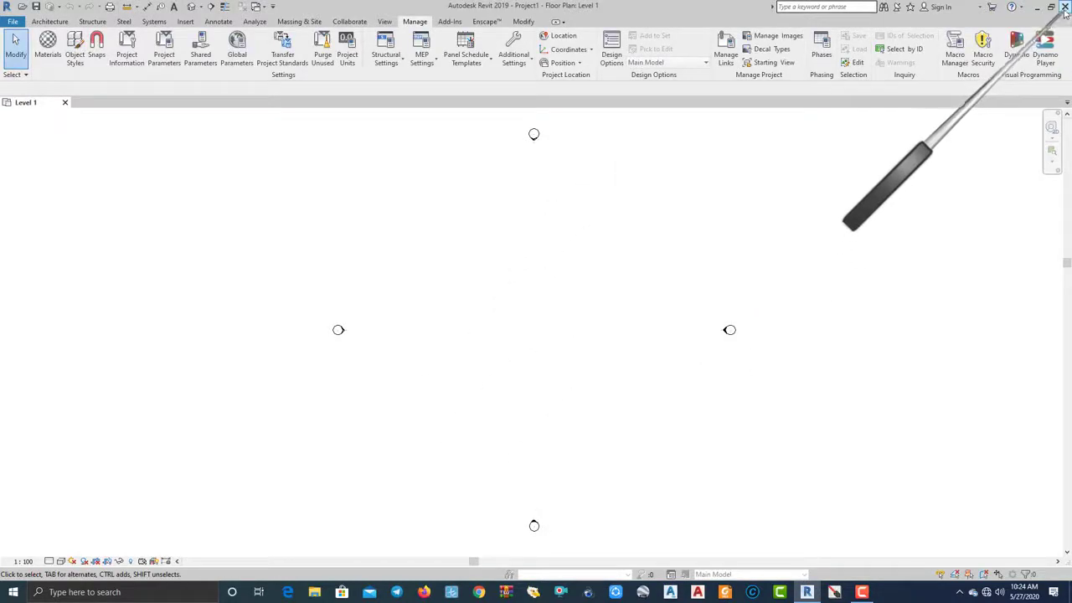